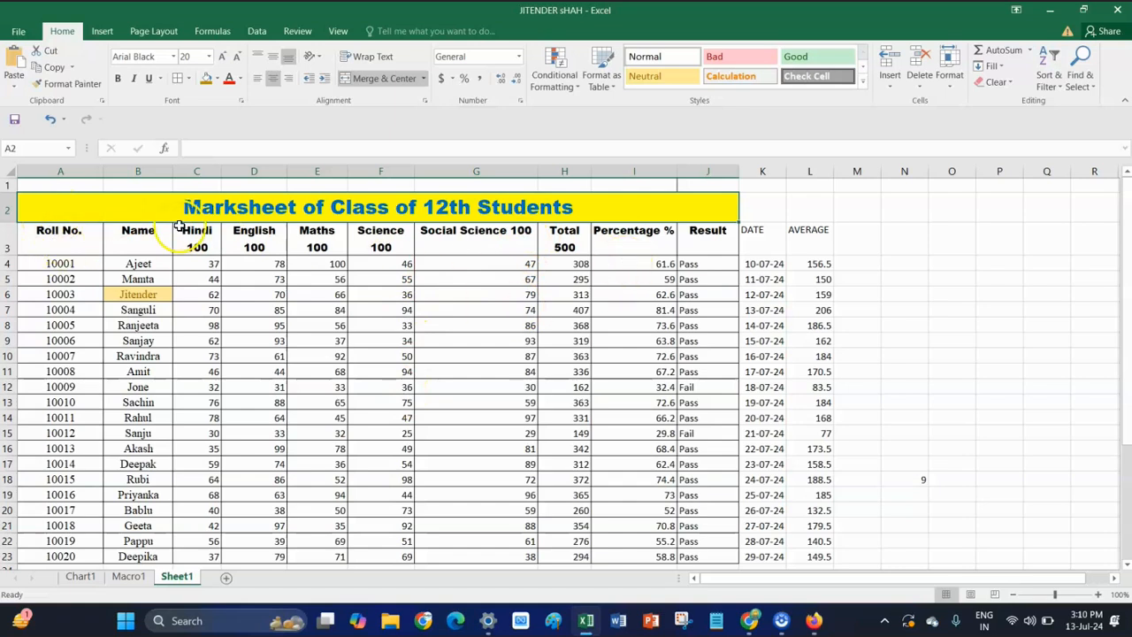
Step: Format the marksheet range A3:J23 as a table with headers, using the gold light style with a solid header row
drag(60, 245, 698, 557)
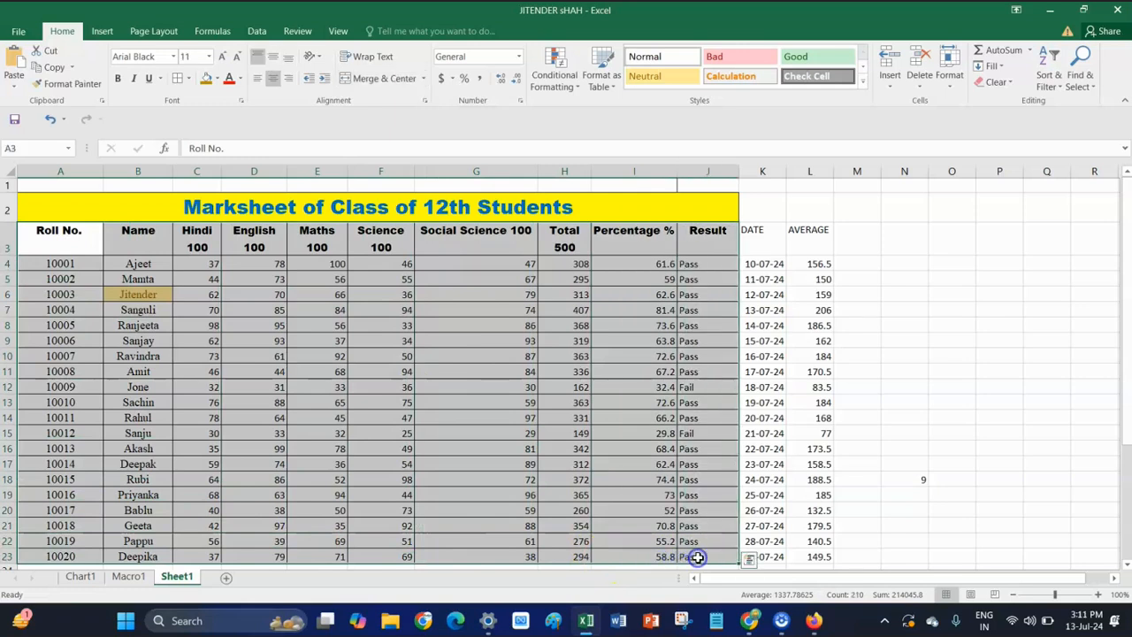
click(612, 86)
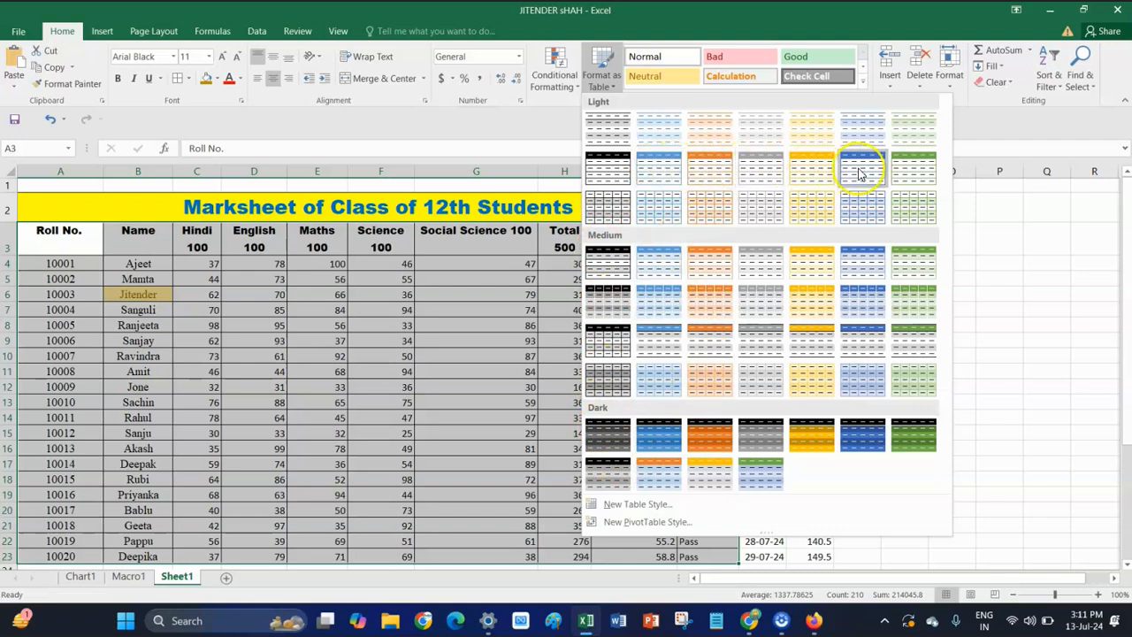
click(800, 172)
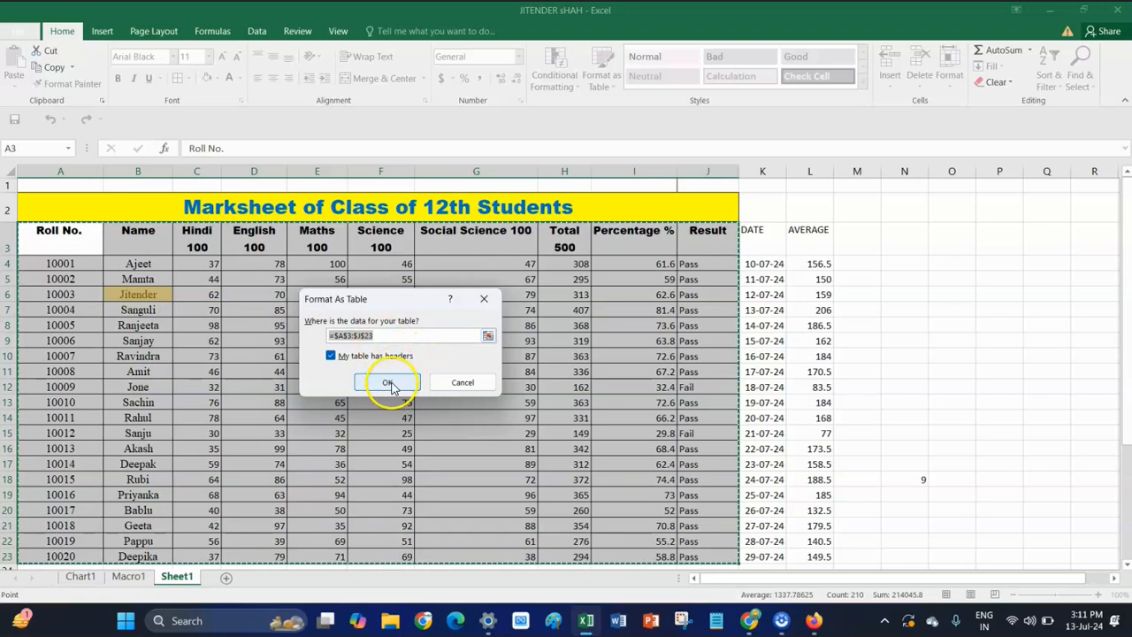
click(389, 384)
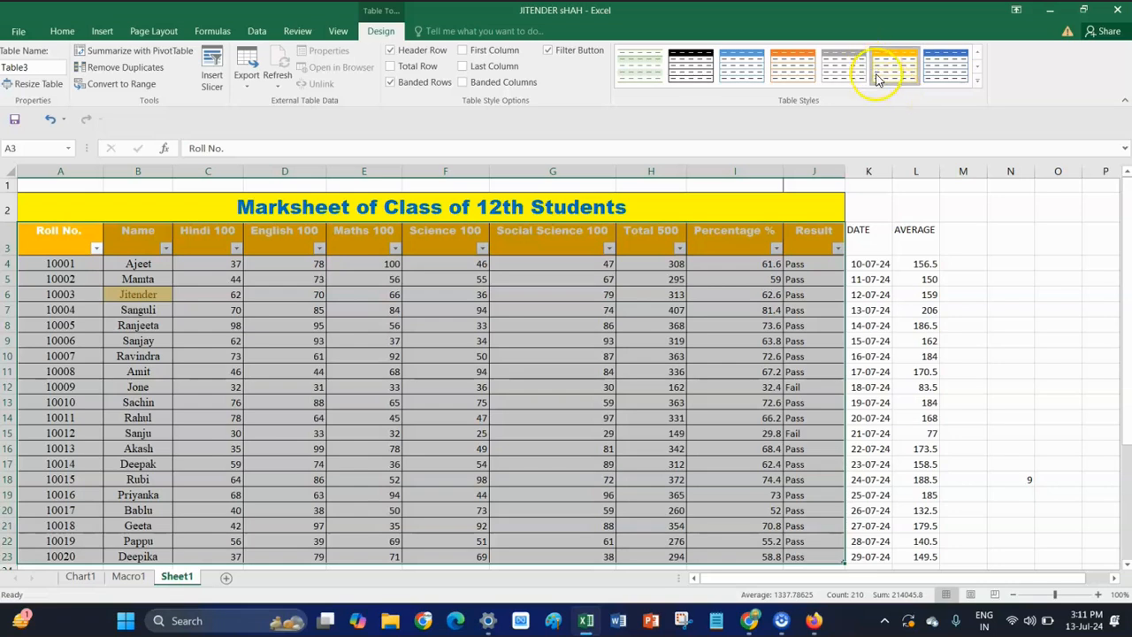
click(730, 209)
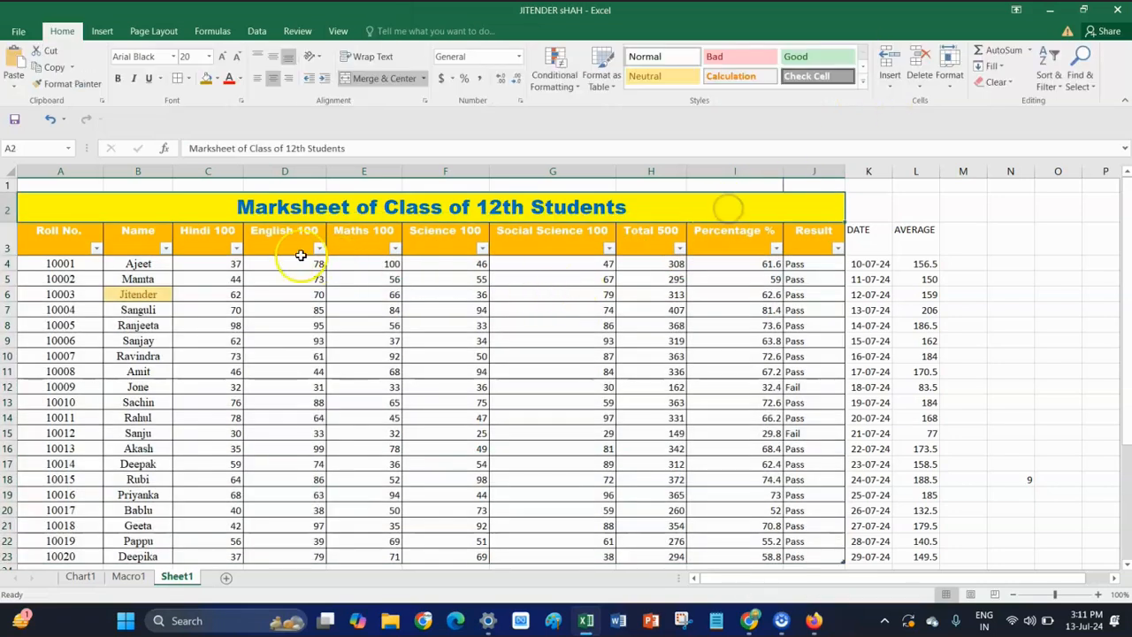
click(98, 250)
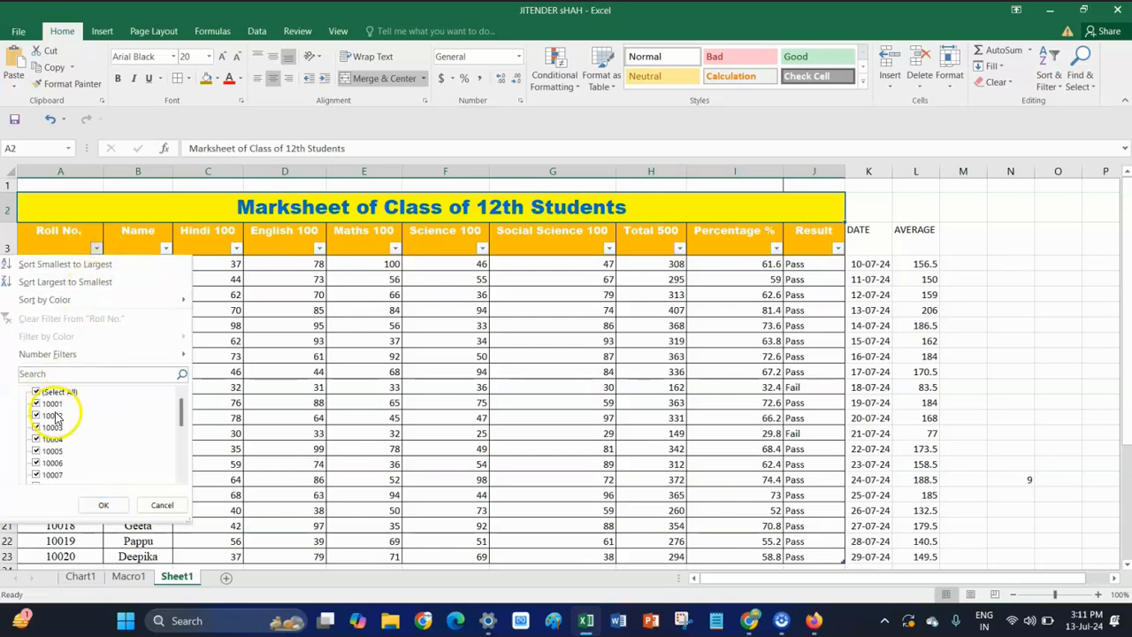
click(166, 244)
click(237, 249)
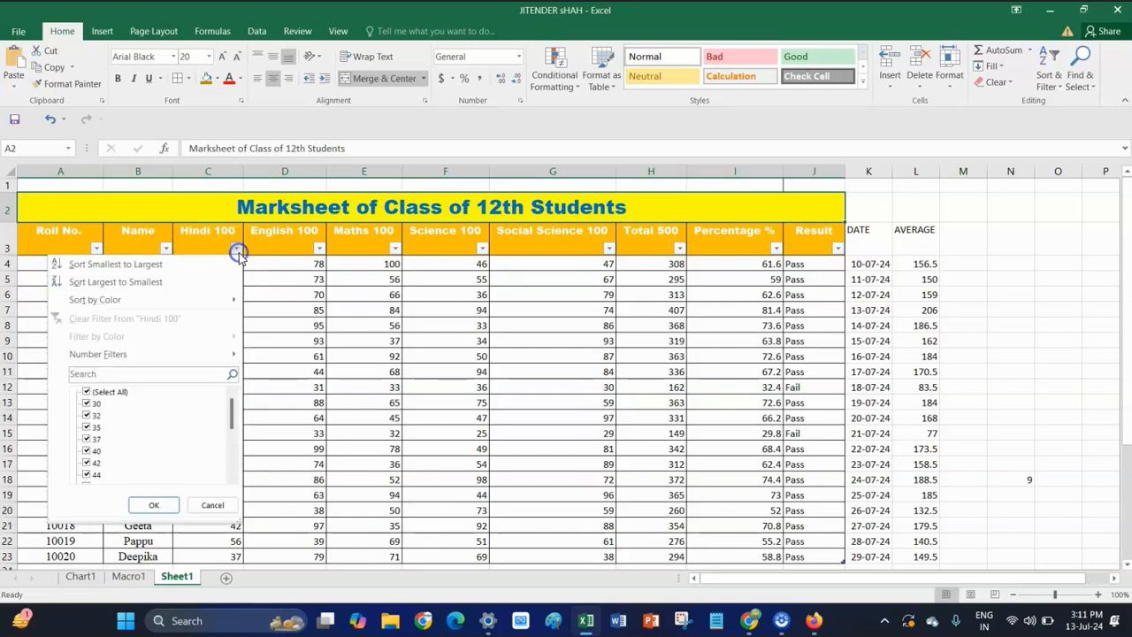
click(319, 249)
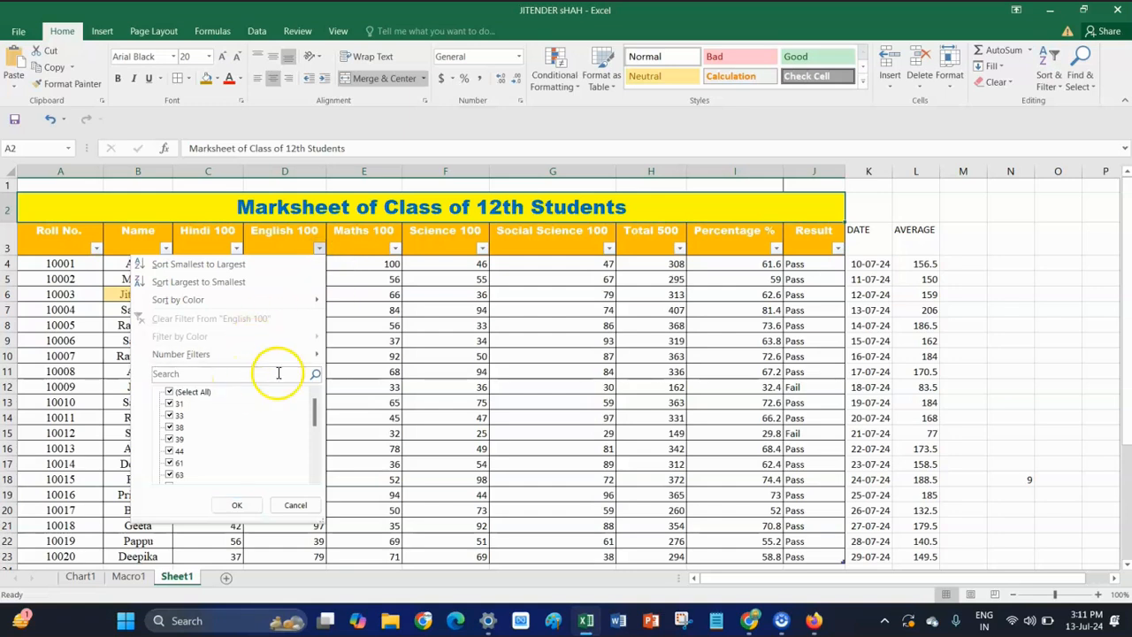
click(95, 237)
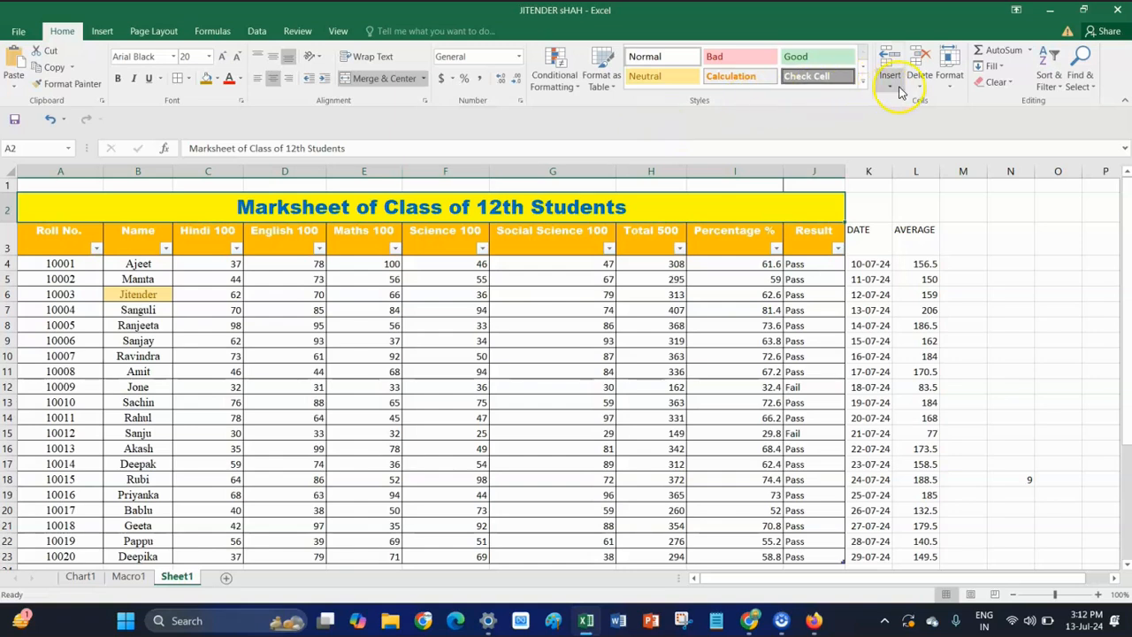
click(949, 78)
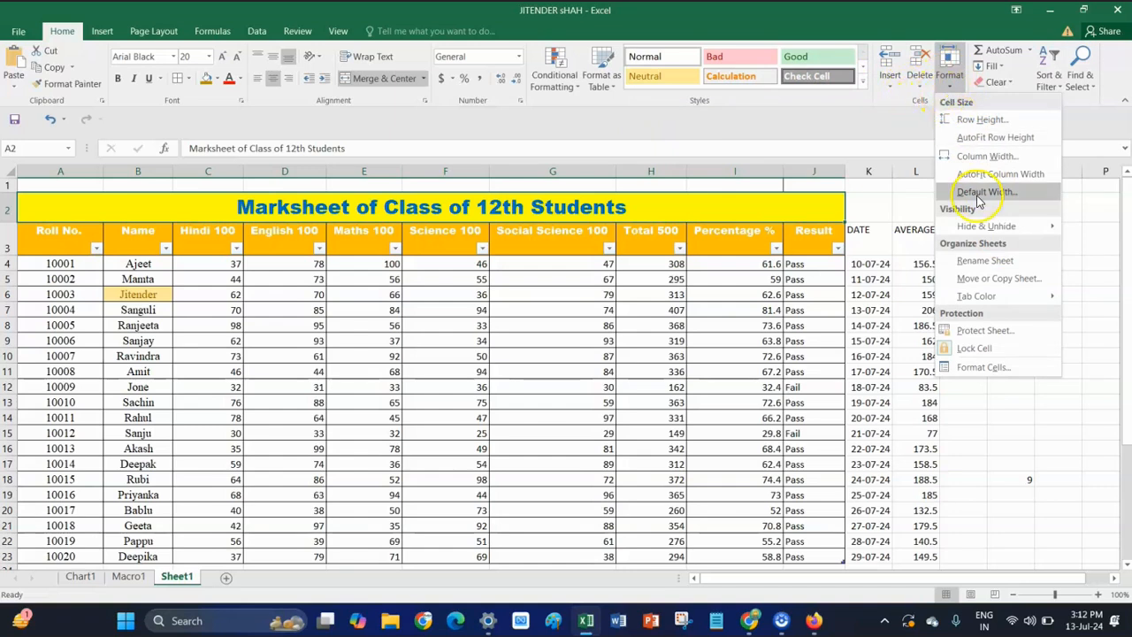
click(98, 252)
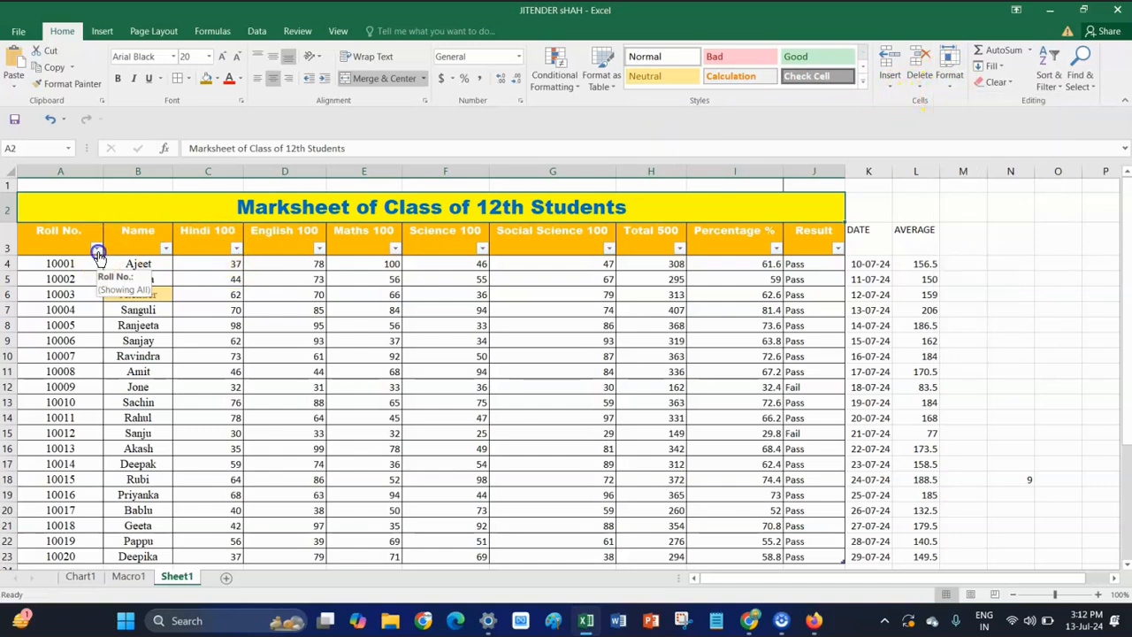
Step: Sort the table by Roll No. smallest to largest, reverse it to largest to smallest, and restore the ascending order
click(98, 250)
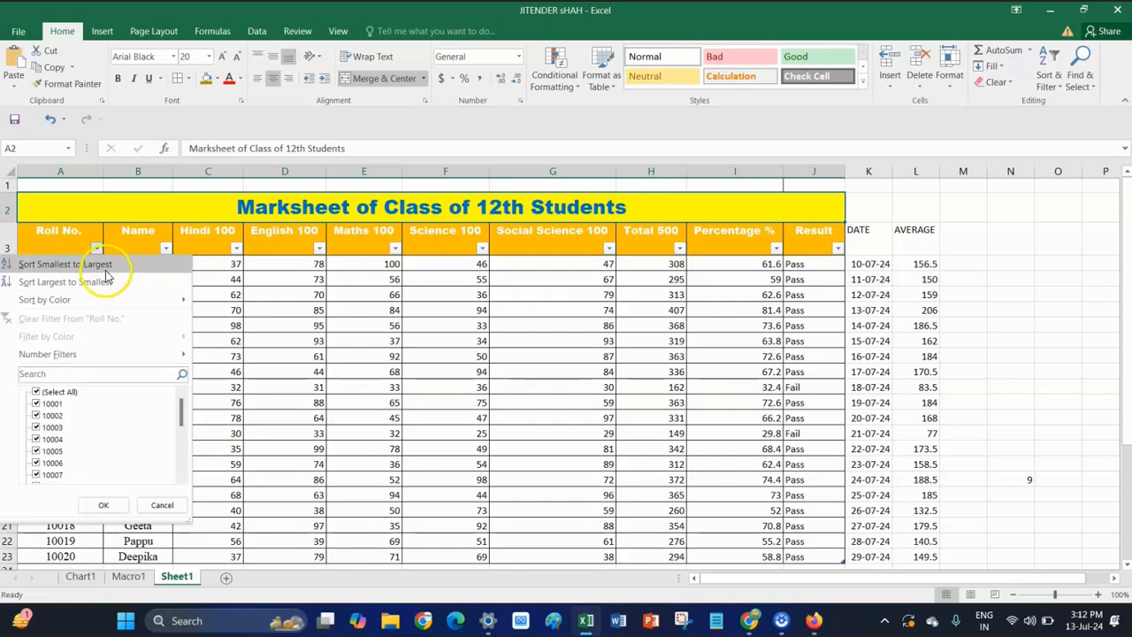
click(102, 263)
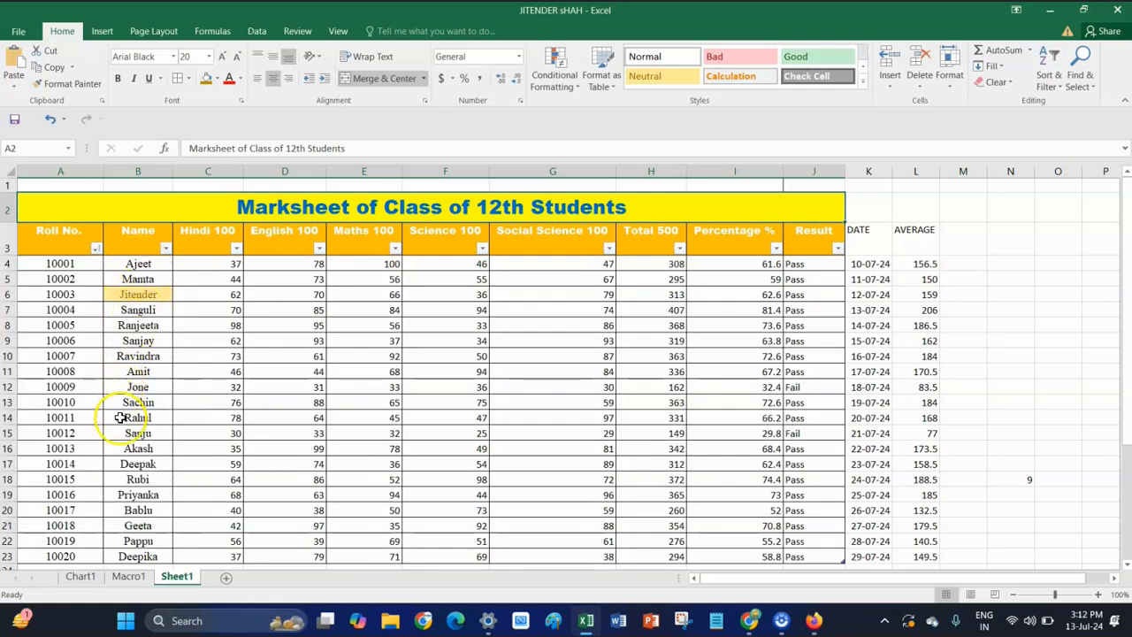
click(96, 248)
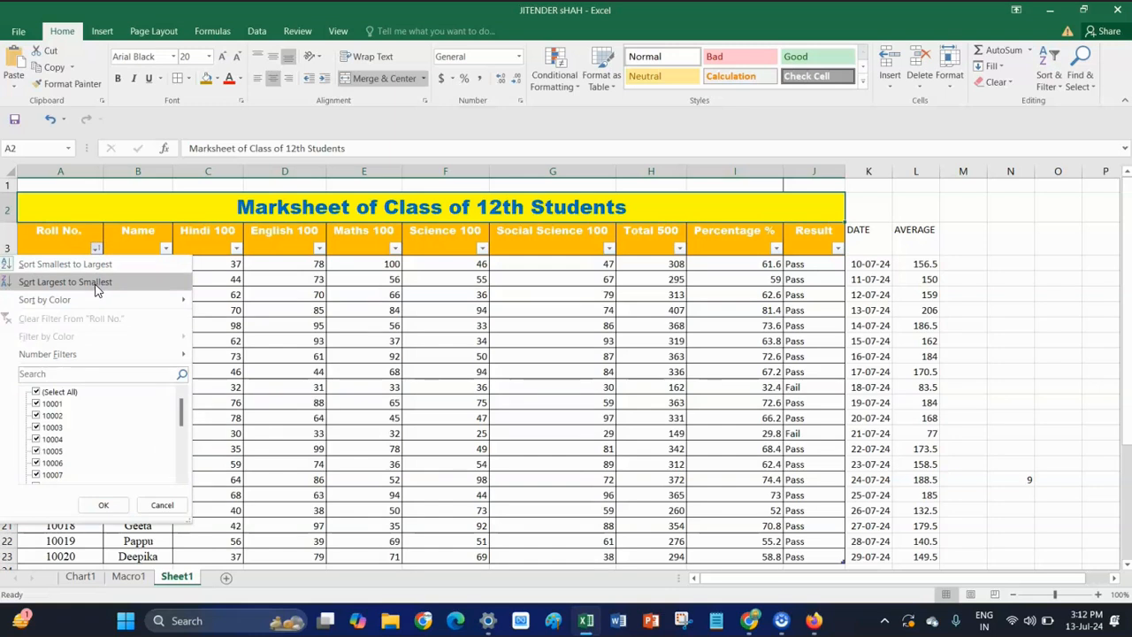
click(96, 282)
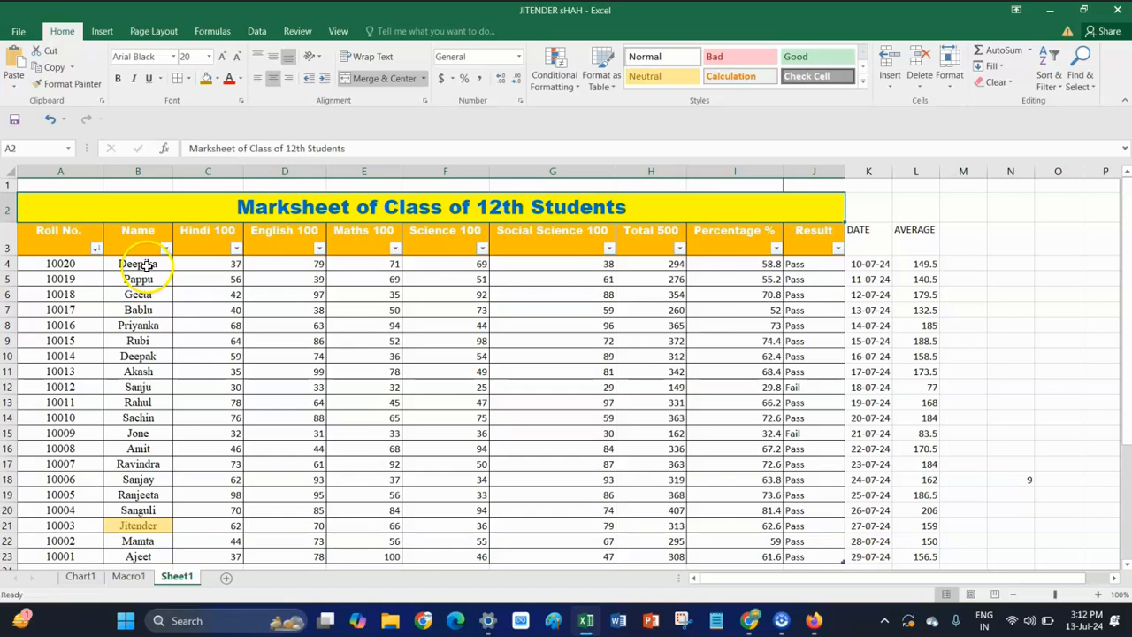
click(98, 251)
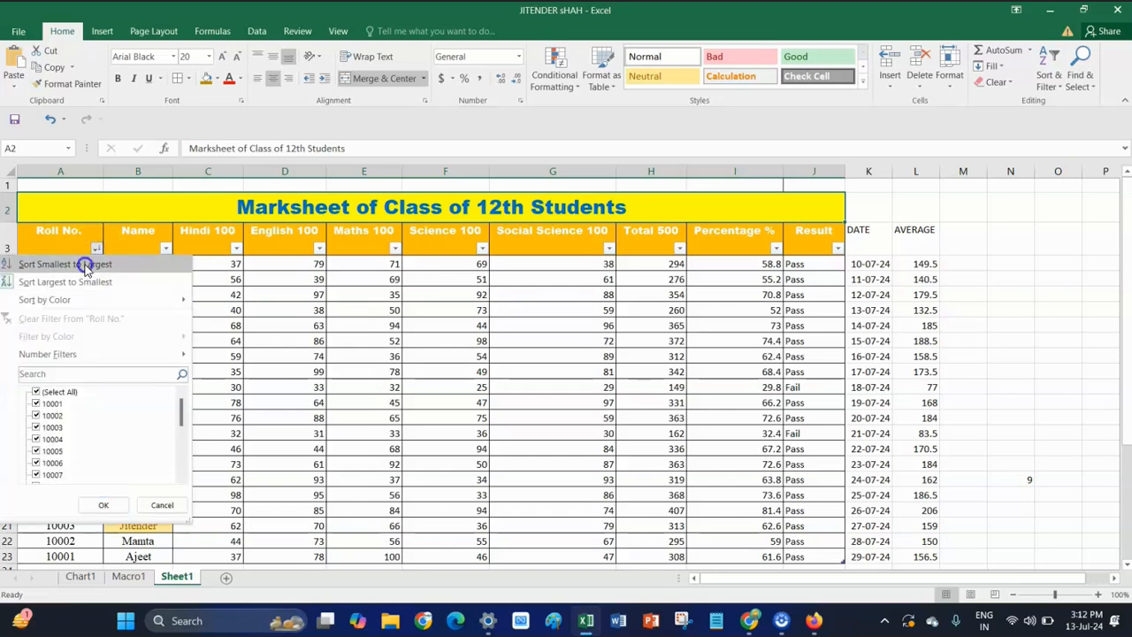
click(83, 262)
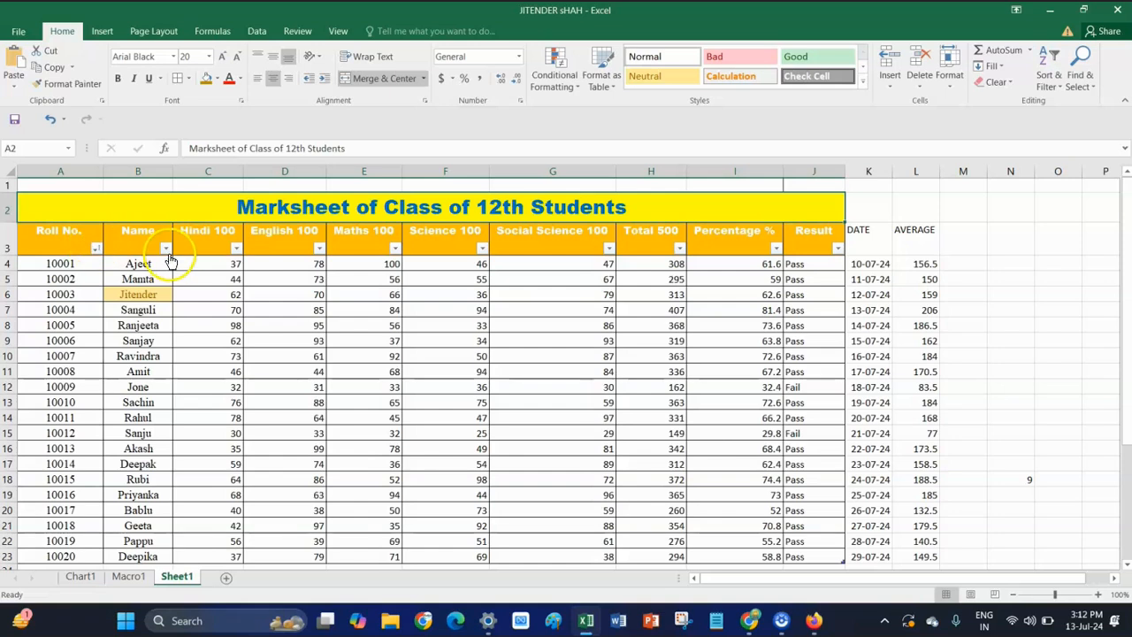
Step: Sort the table by Name from A to Z, reverse it to Z to A, and return it to A to Z
click(167, 249)
click(141, 263)
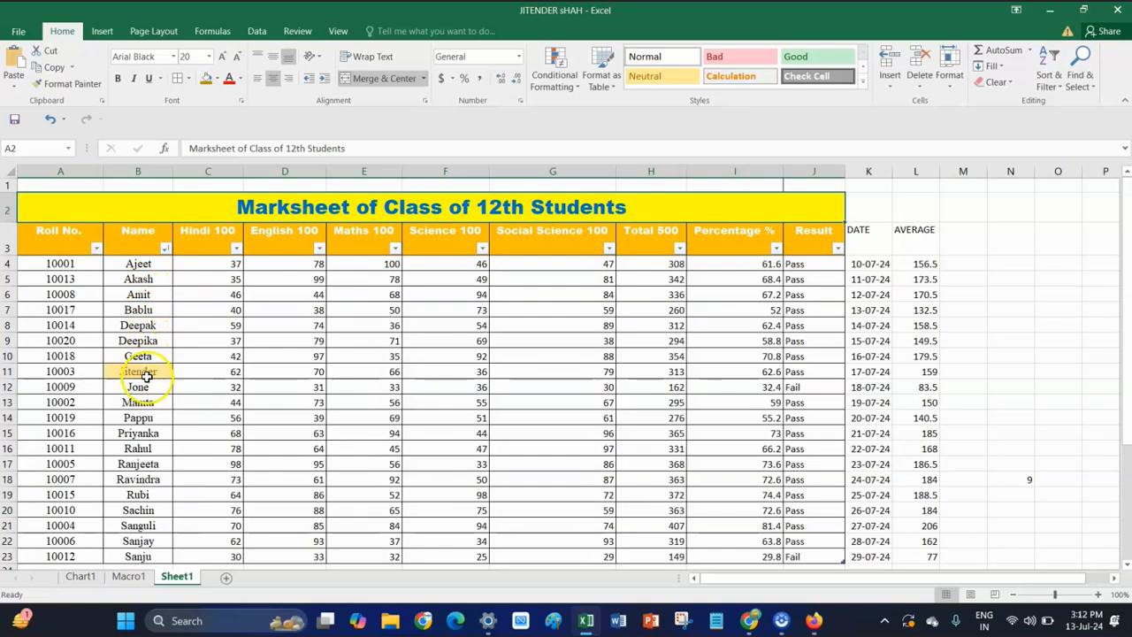
click(166, 249)
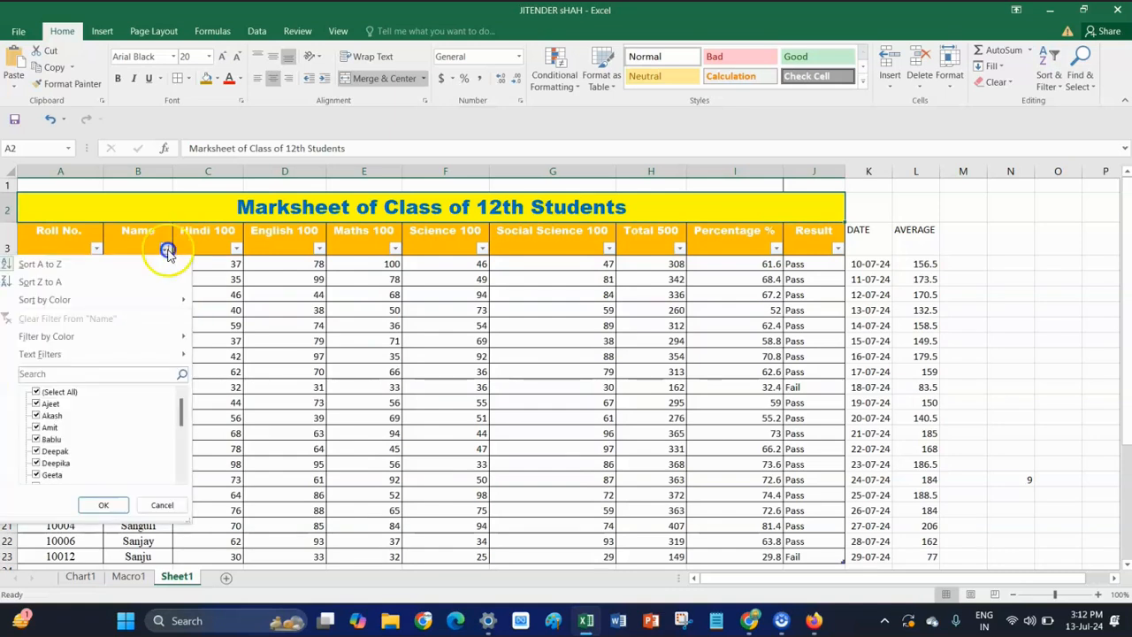
click(70, 284)
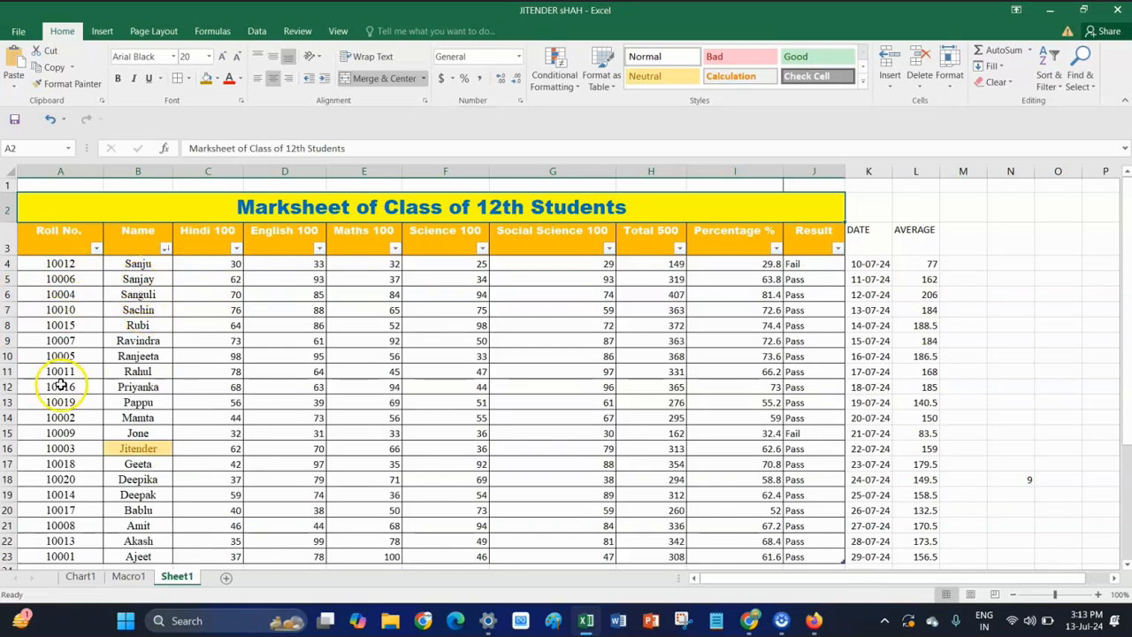
click(166, 248)
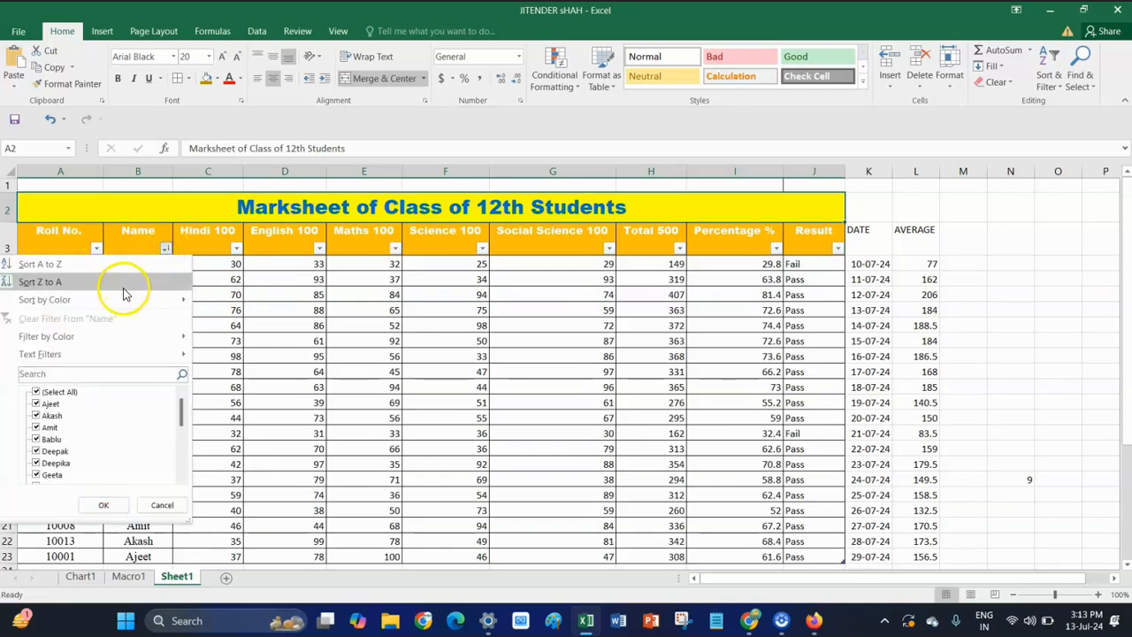
click(87, 267)
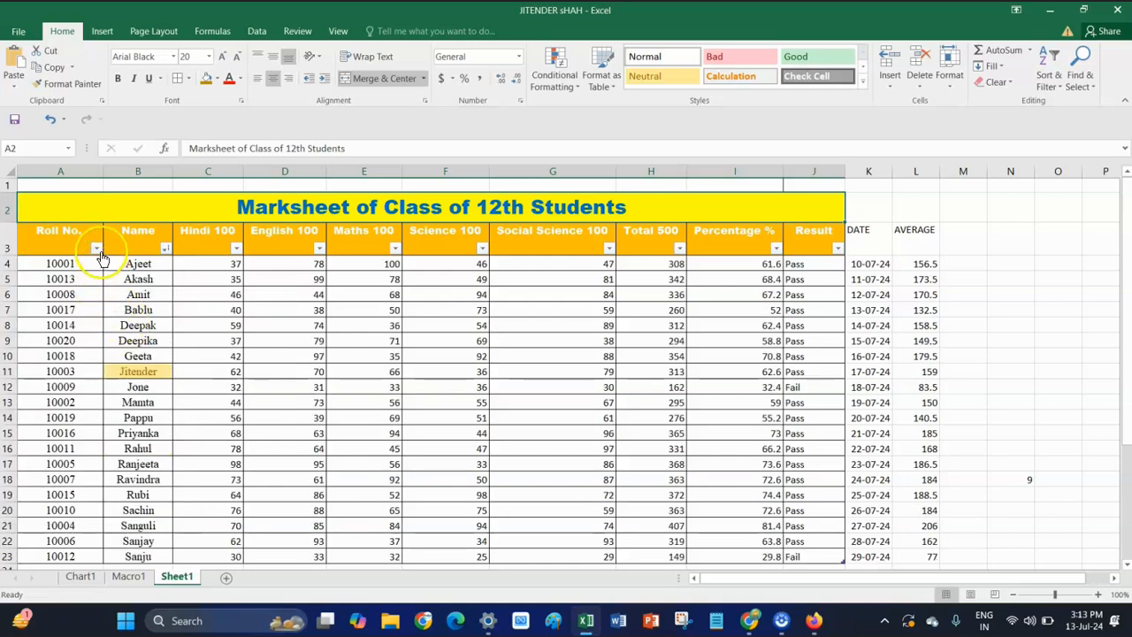
Step: Sort the table by Roll No. from smallest to largest
click(96, 249)
click(88, 266)
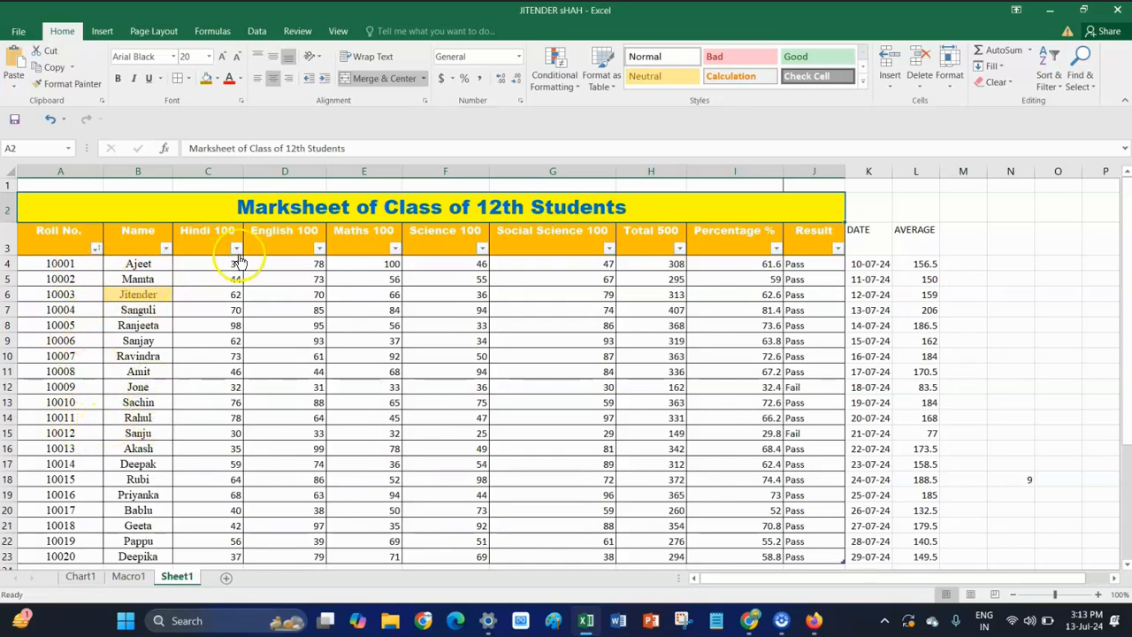
Step: Apply a custom sort on the Roll No. column by Cell Color, with No Cell Color placed On Top
click(237, 248)
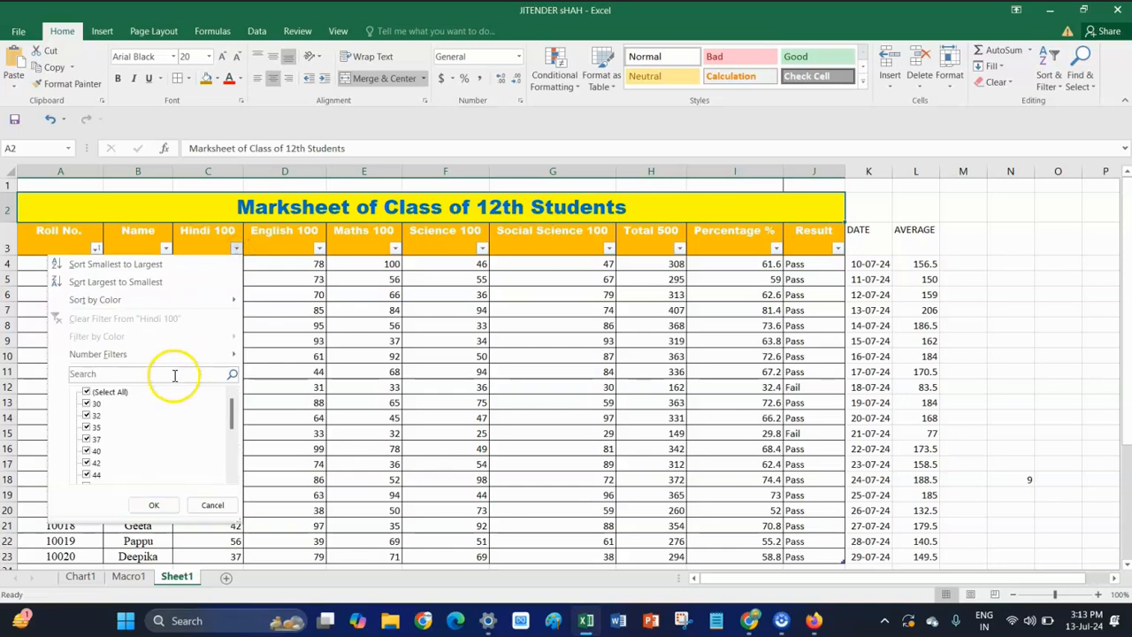
mouse_move(117, 303)
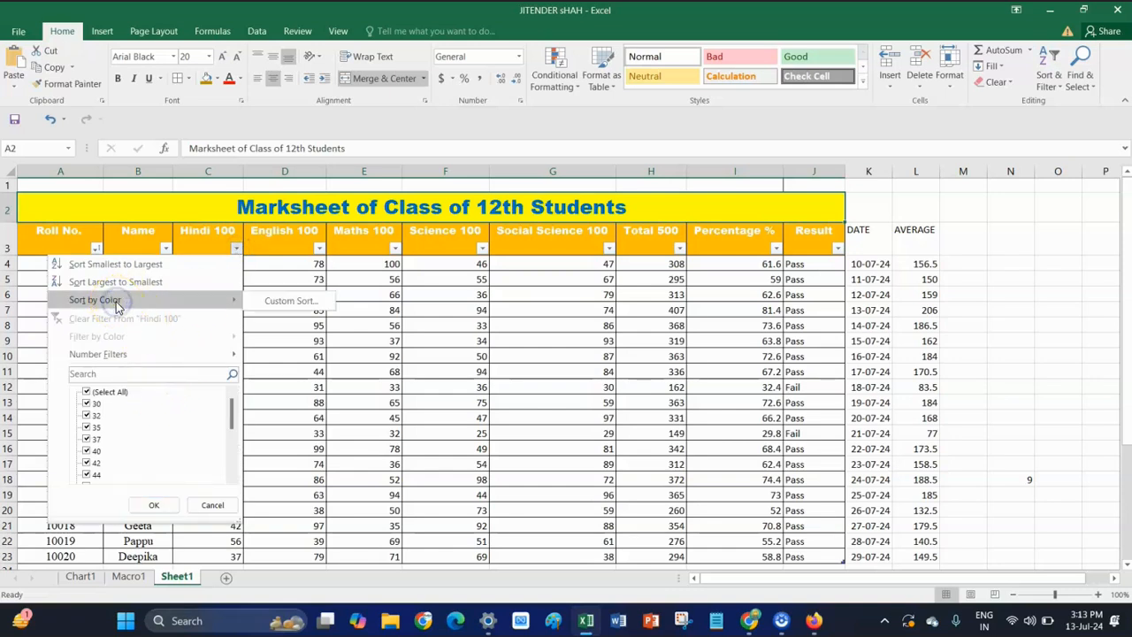
click(274, 301)
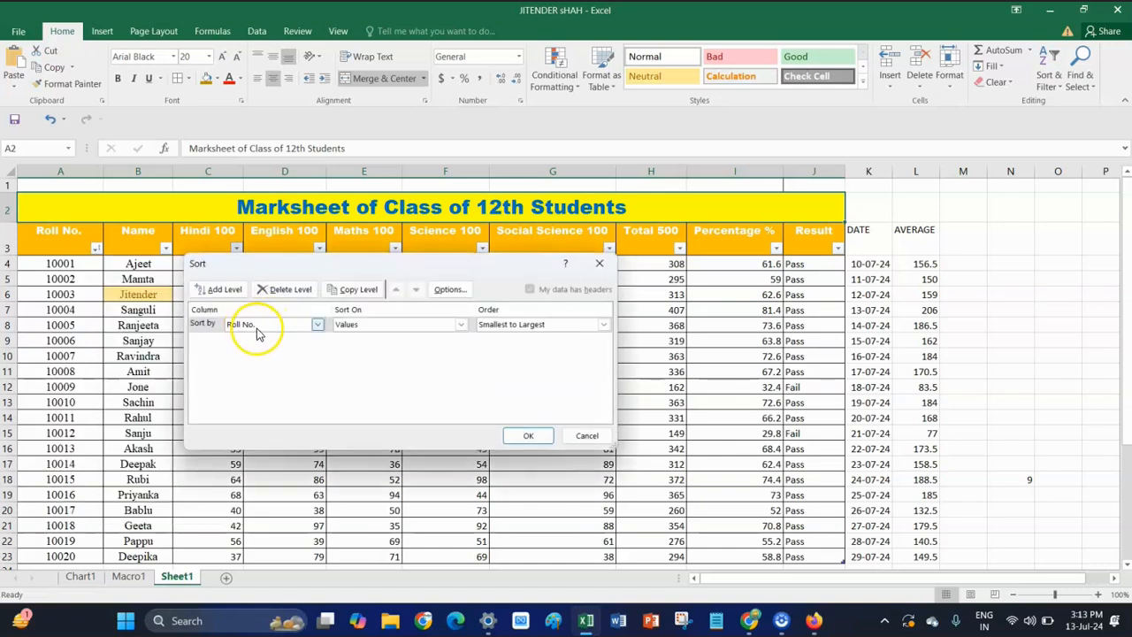
click(384, 324)
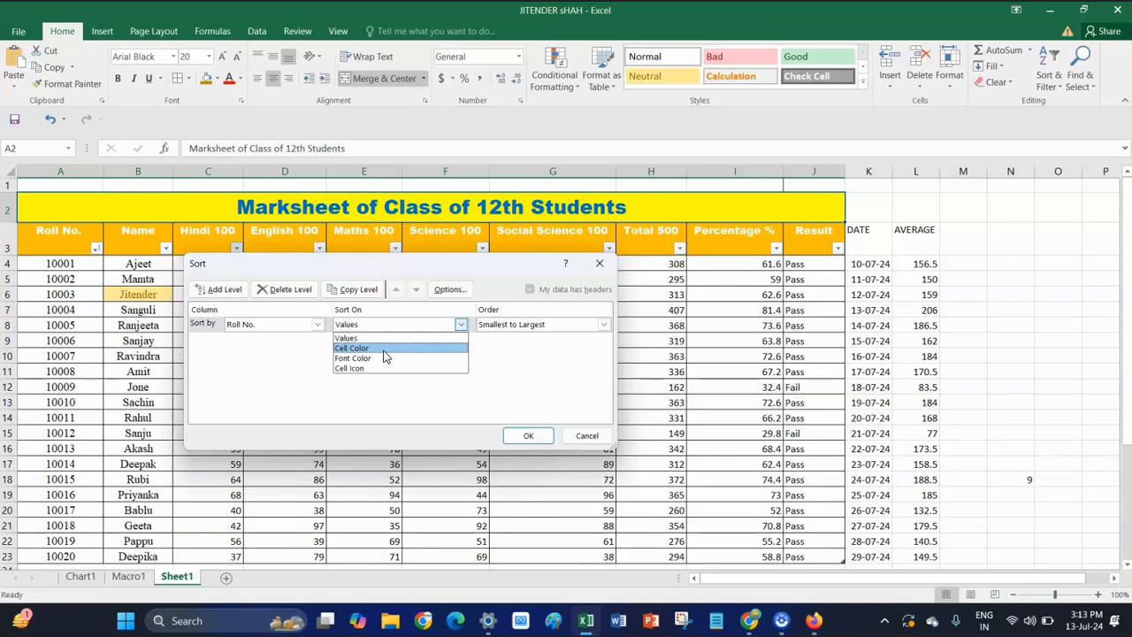
click(384, 354)
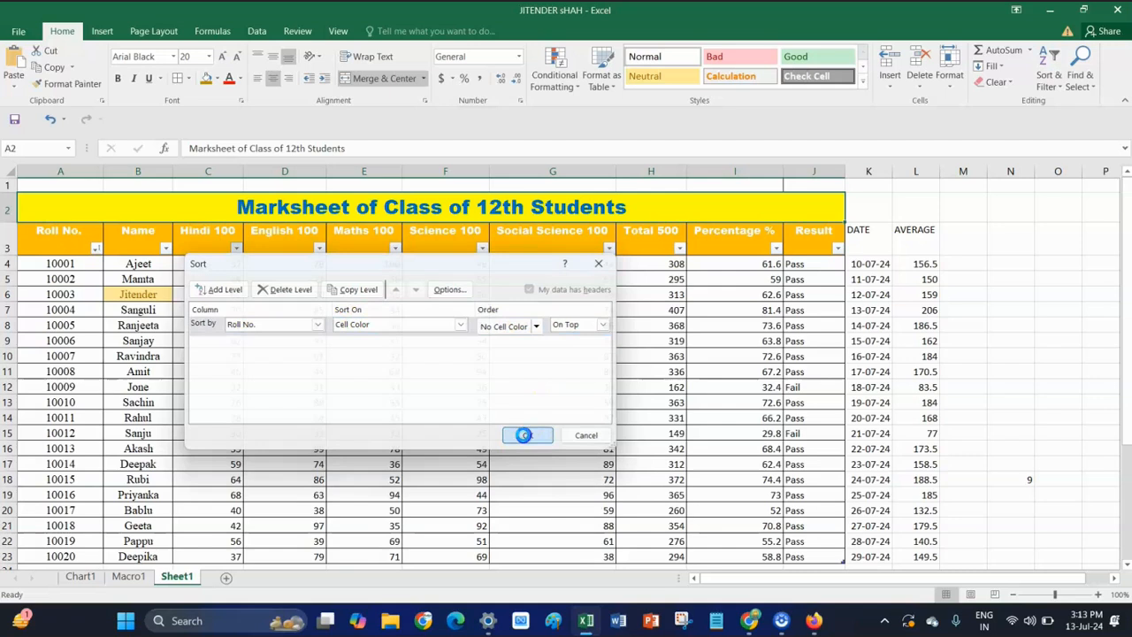
click(528, 436)
click(165, 248)
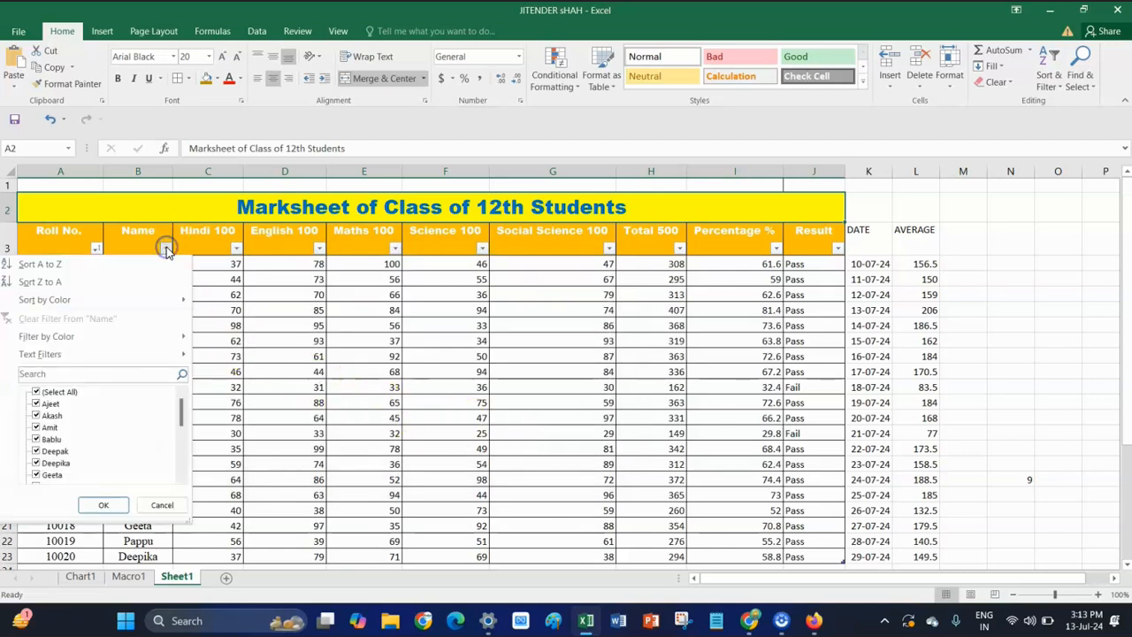
key(Escape)
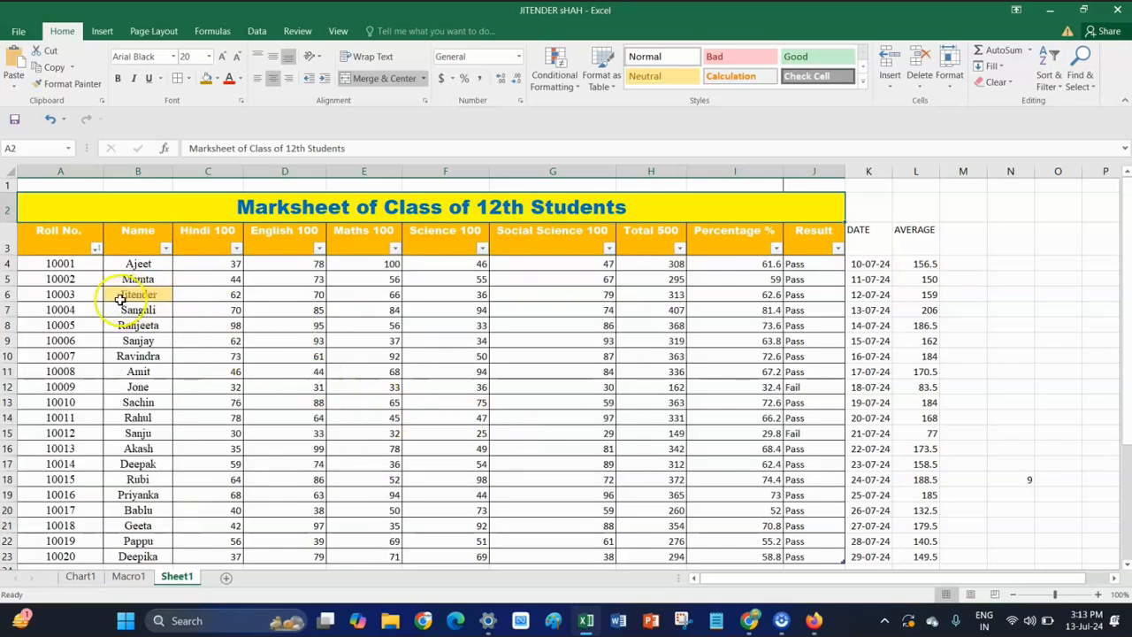
click(84, 294)
click(144, 297)
click(144, 323)
Step: Filter the Name column to show only the first five students in its alphabetical value list
click(166, 251)
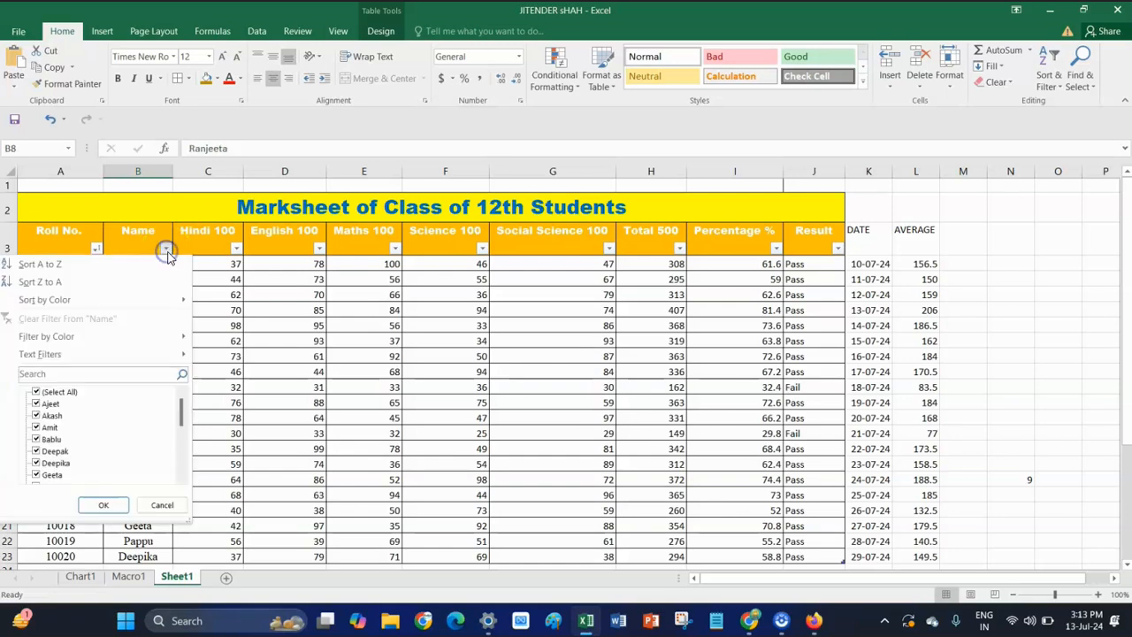
click(64, 395)
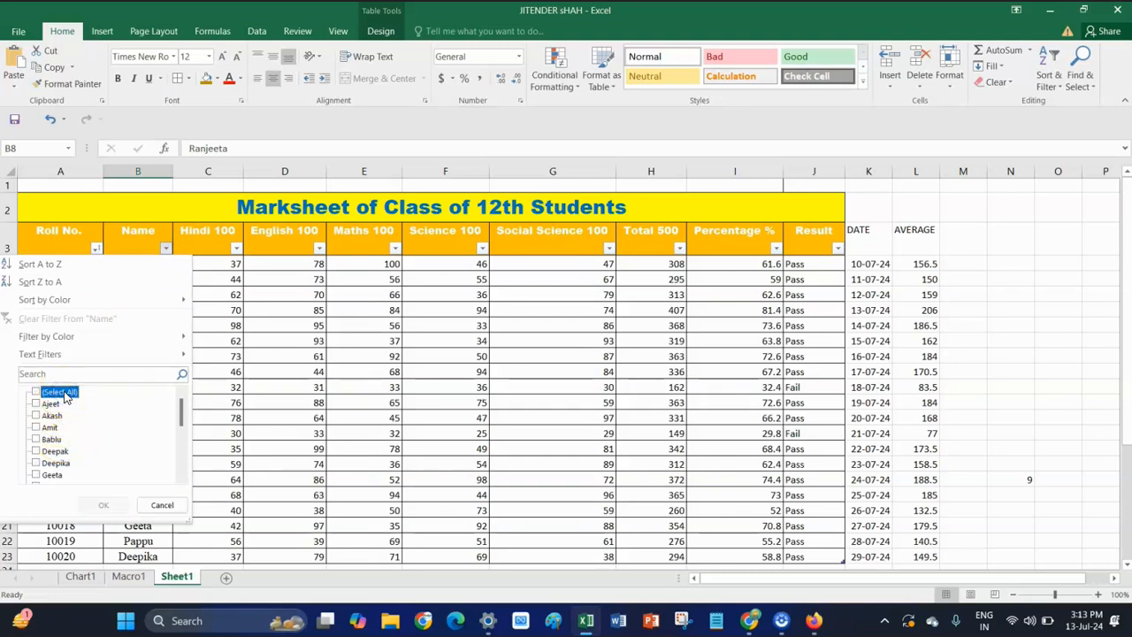
click(51, 403)
click(51, 415)
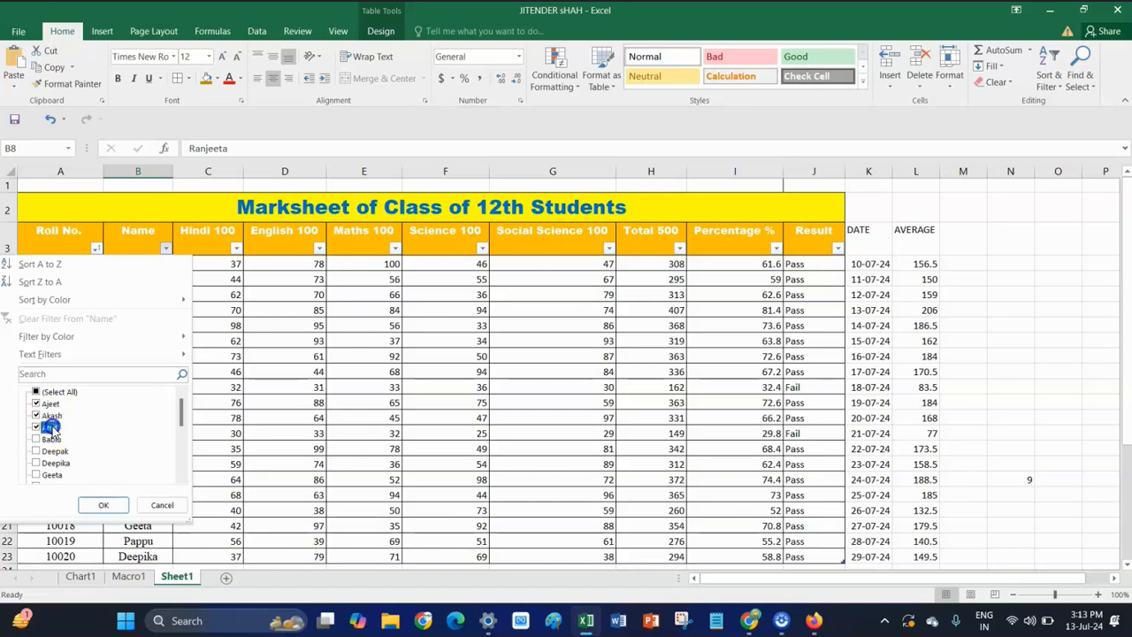
click(51, 440)
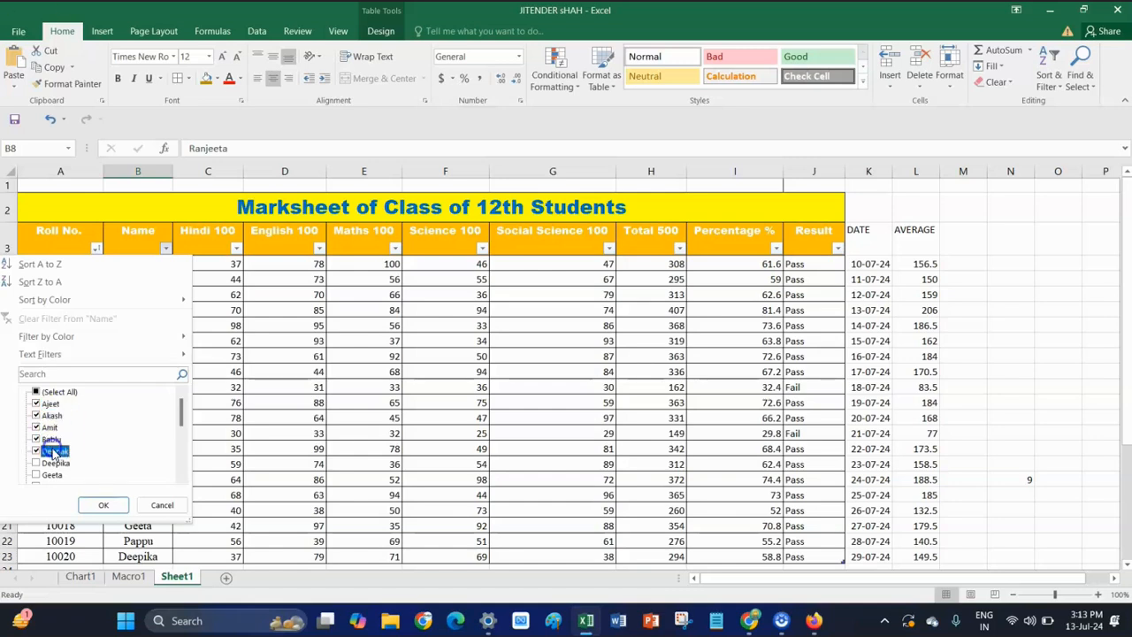
click(102, 504)
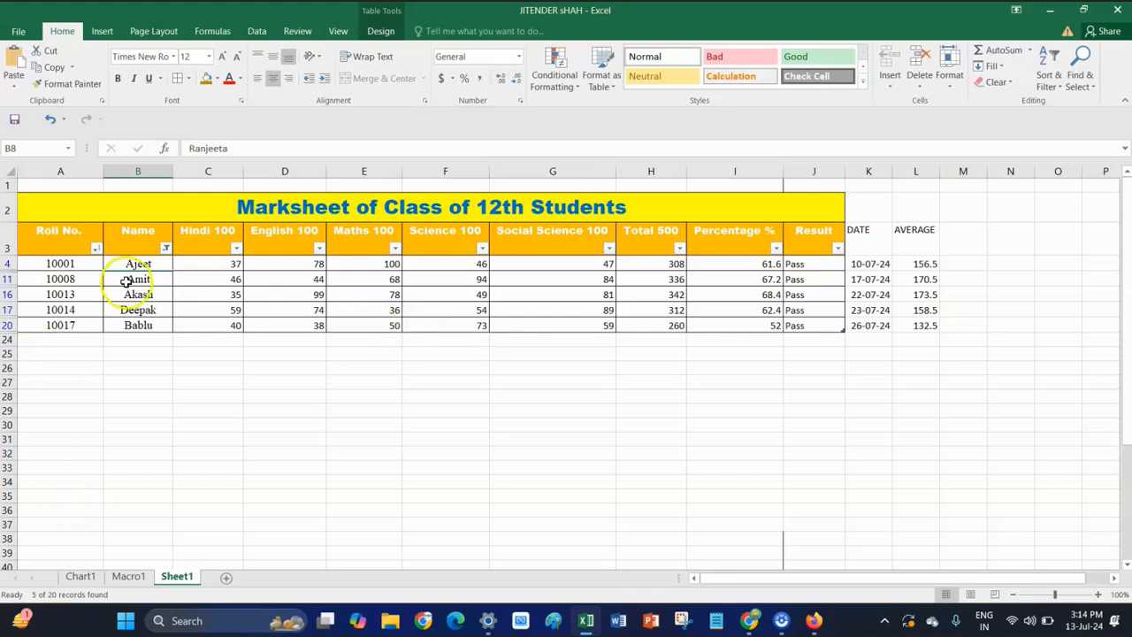
Step: Reset the Name column filter to select all values so every student is shown
click(166, 248)
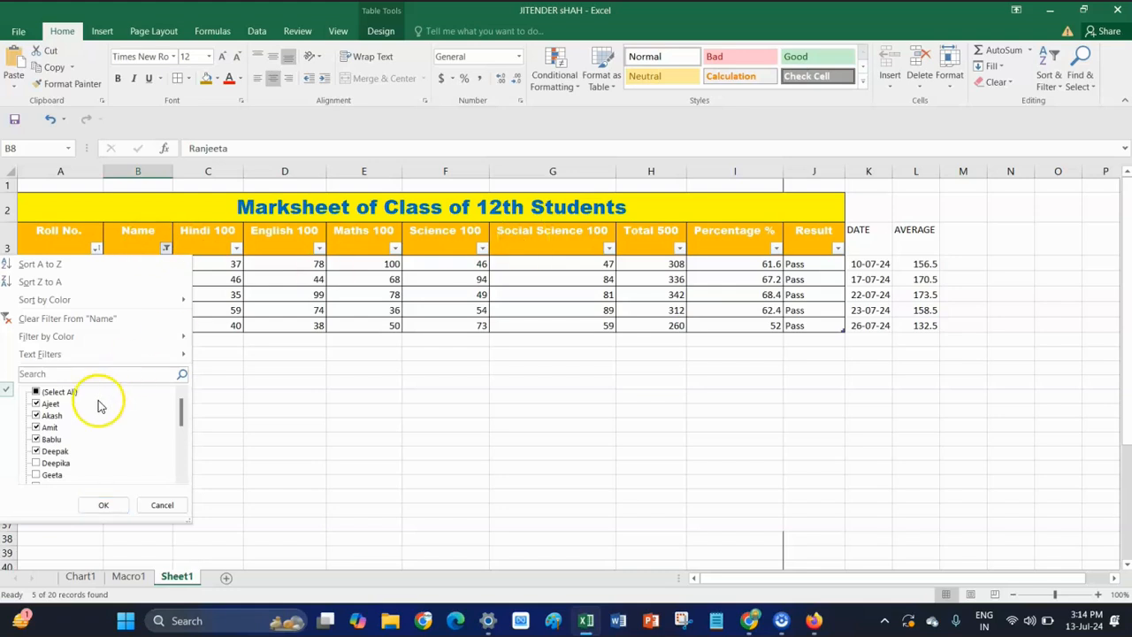
click(58, 393)
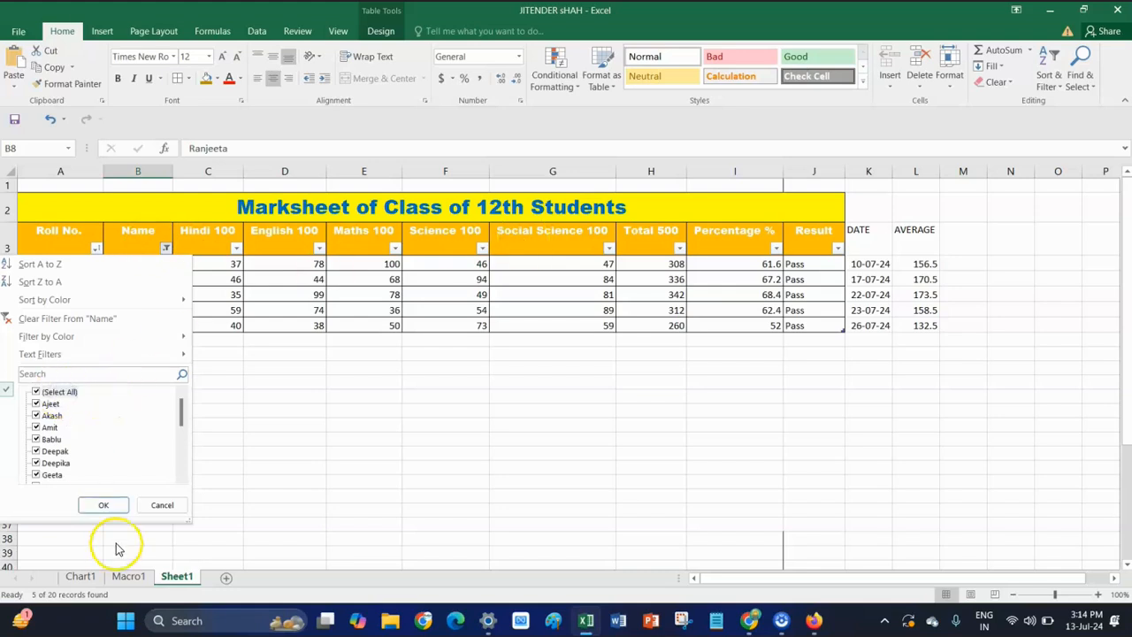
click(103, 504)
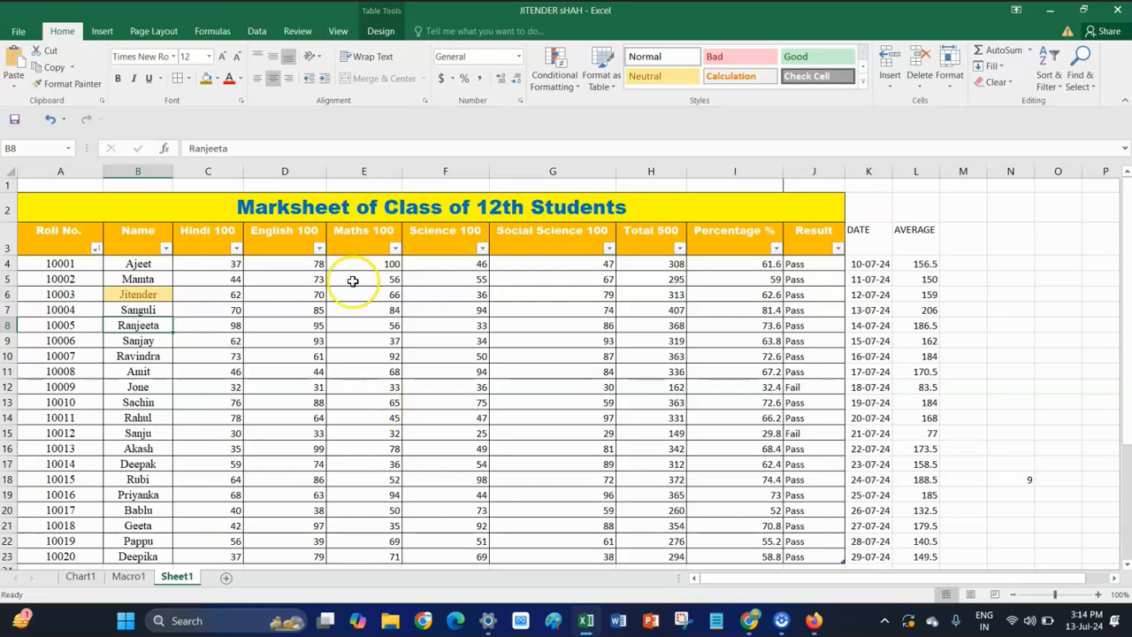
Step: Apply the dark table style with a green header and blue banded rows to the marksheet table
click(614, 83)
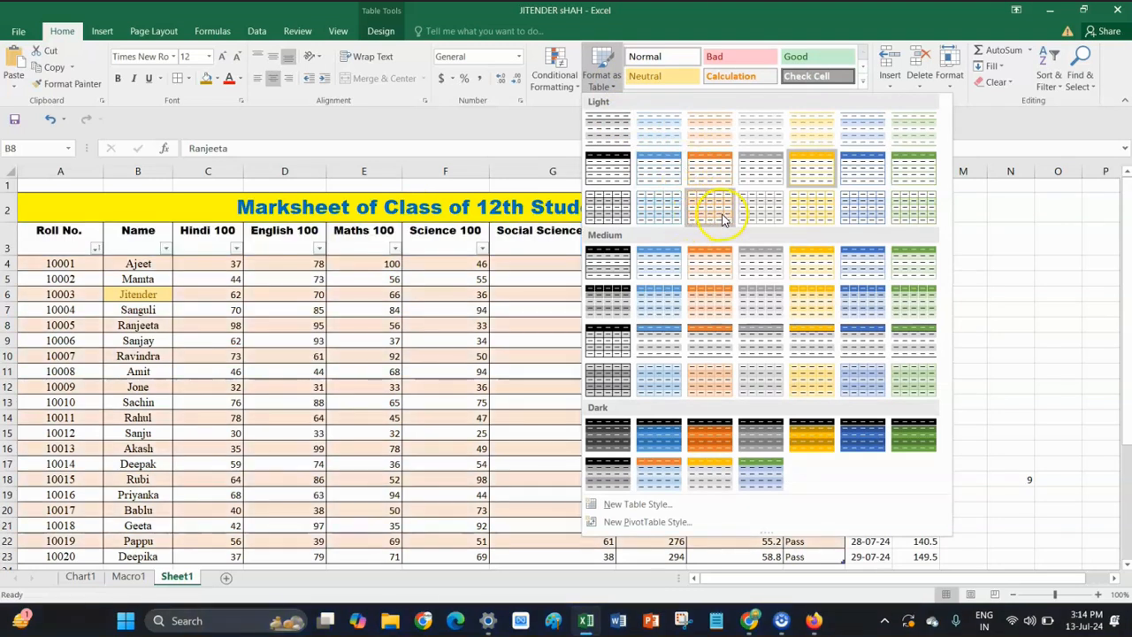
click(766, 205)
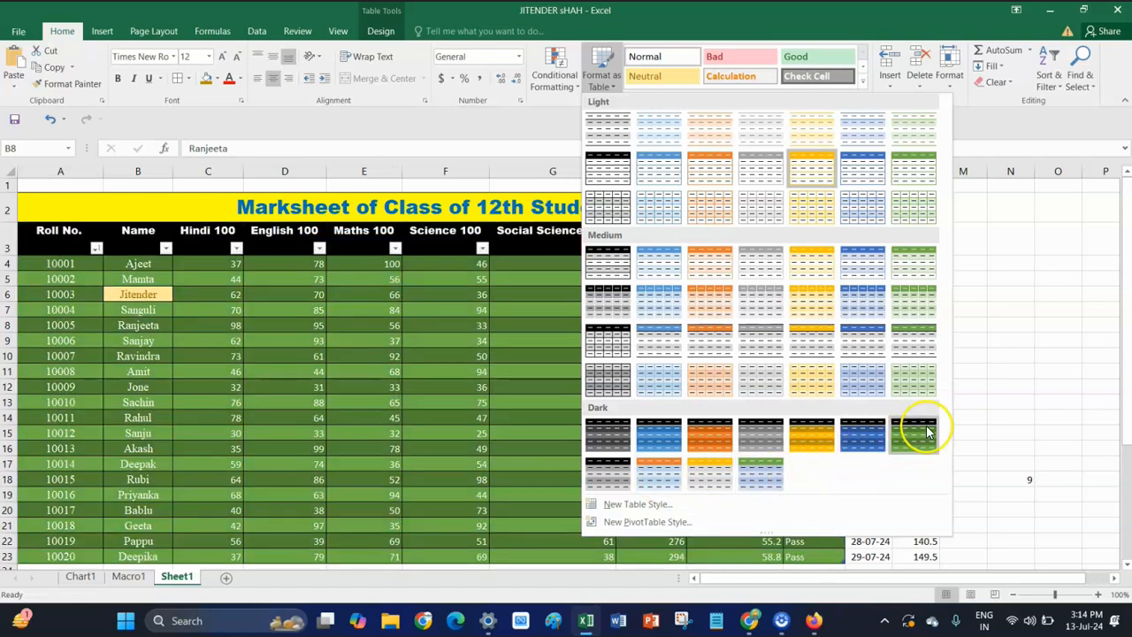
click(762, 478)
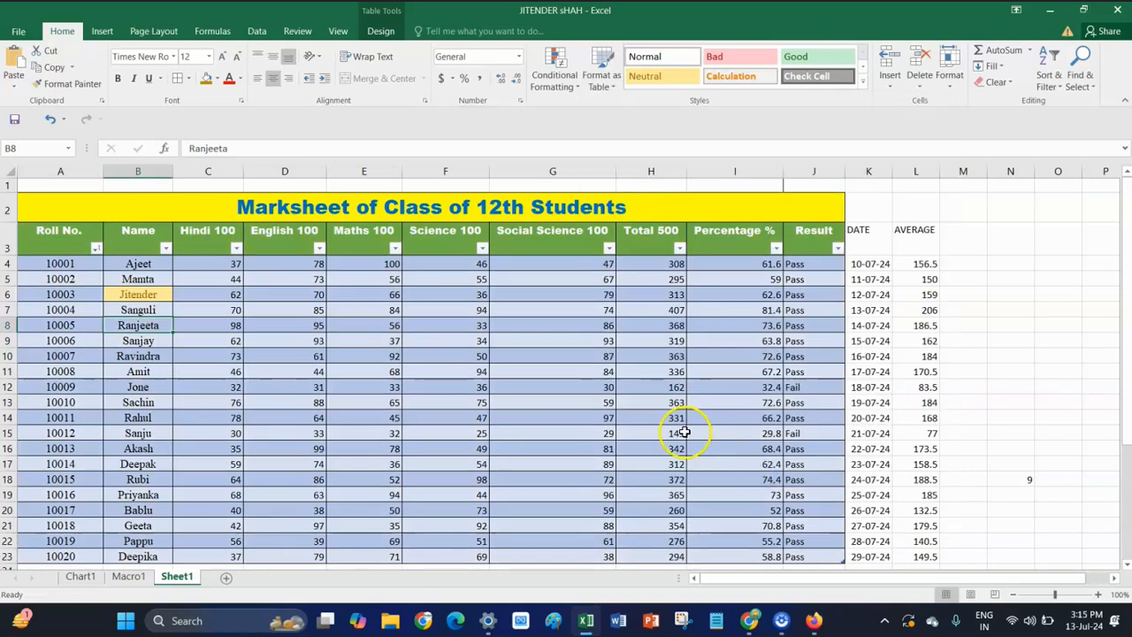
click(679, 432)
click(504, 416)
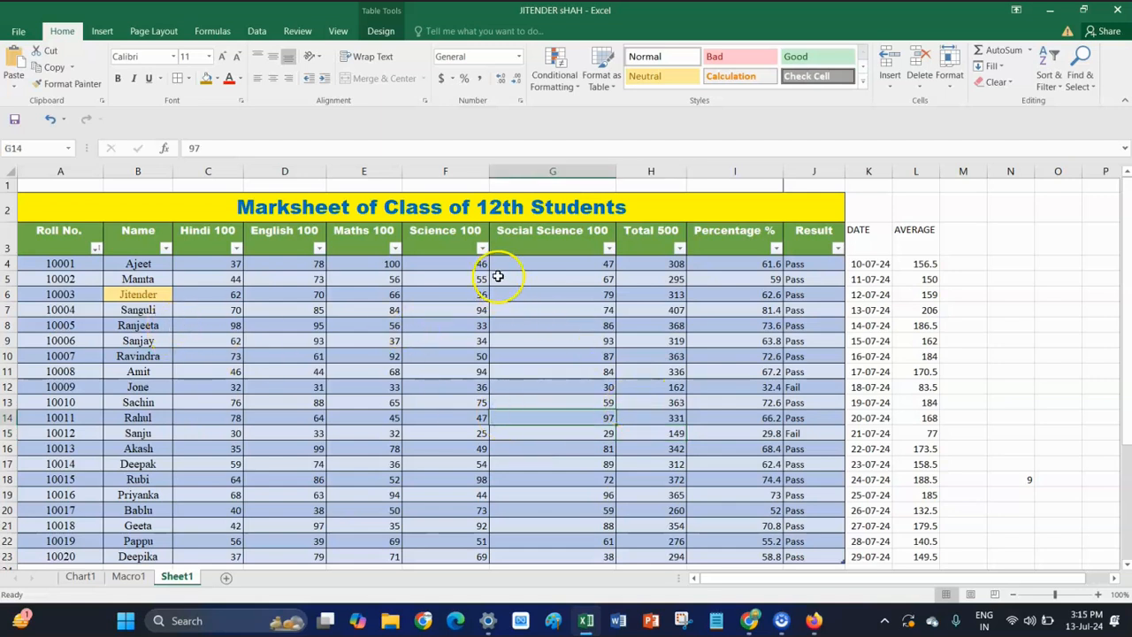
click(483, 250)
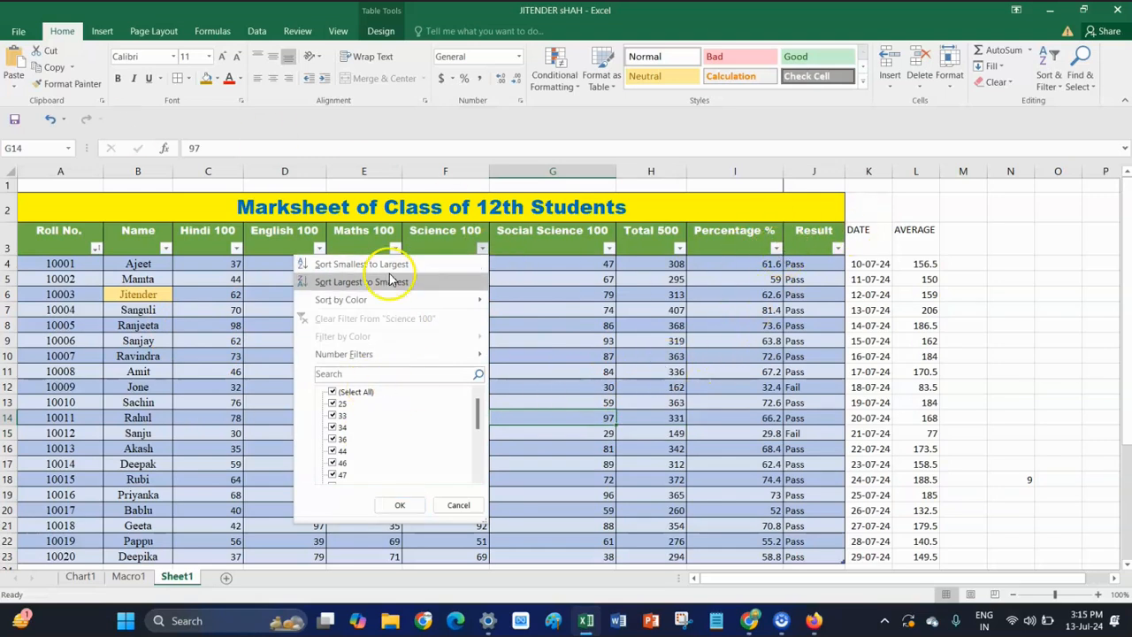
click(796, 394)
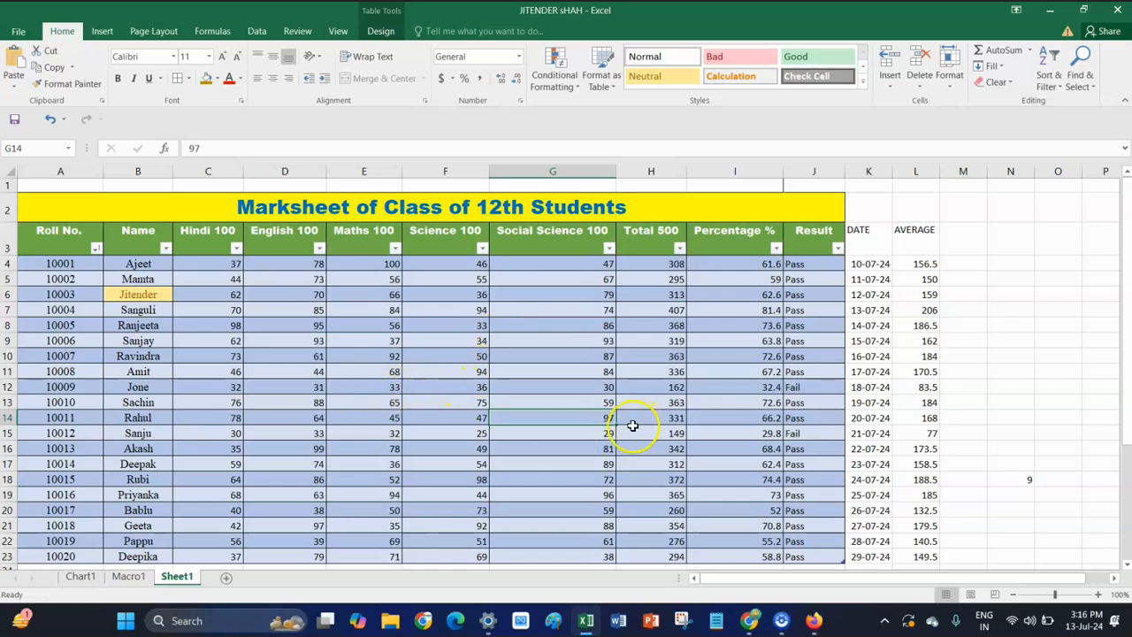
Step: Preview the Neutral, Bad, Calculation and Check Cell styles on cell G14, and browse the full set of cell styles without keeping one
click(654, 82)
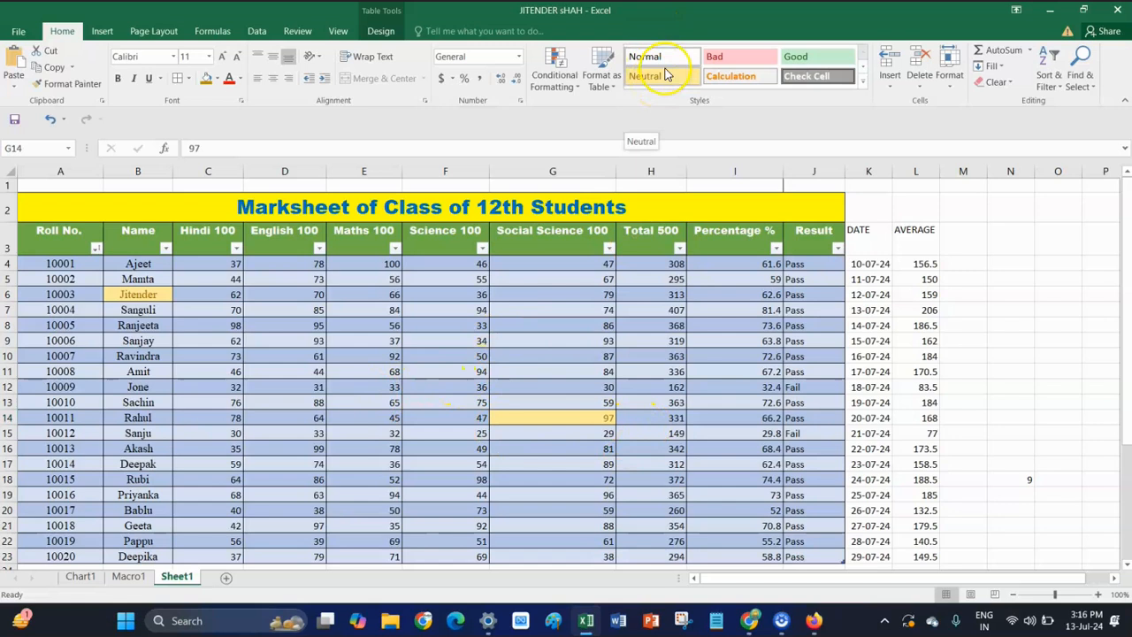
click(665, 58)
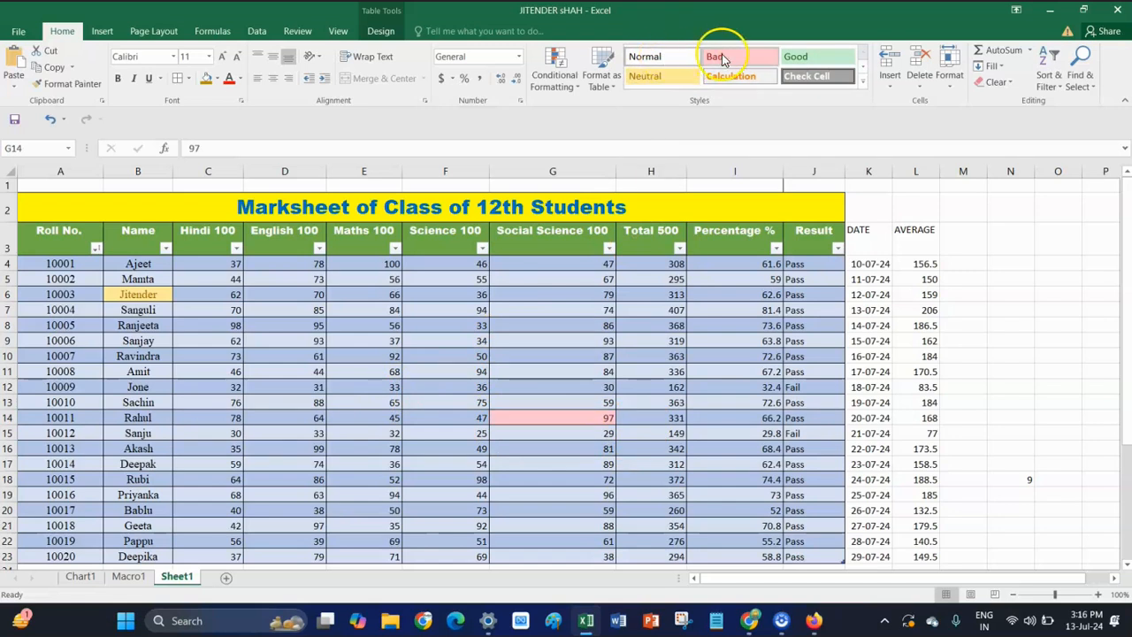
click(742, 80)
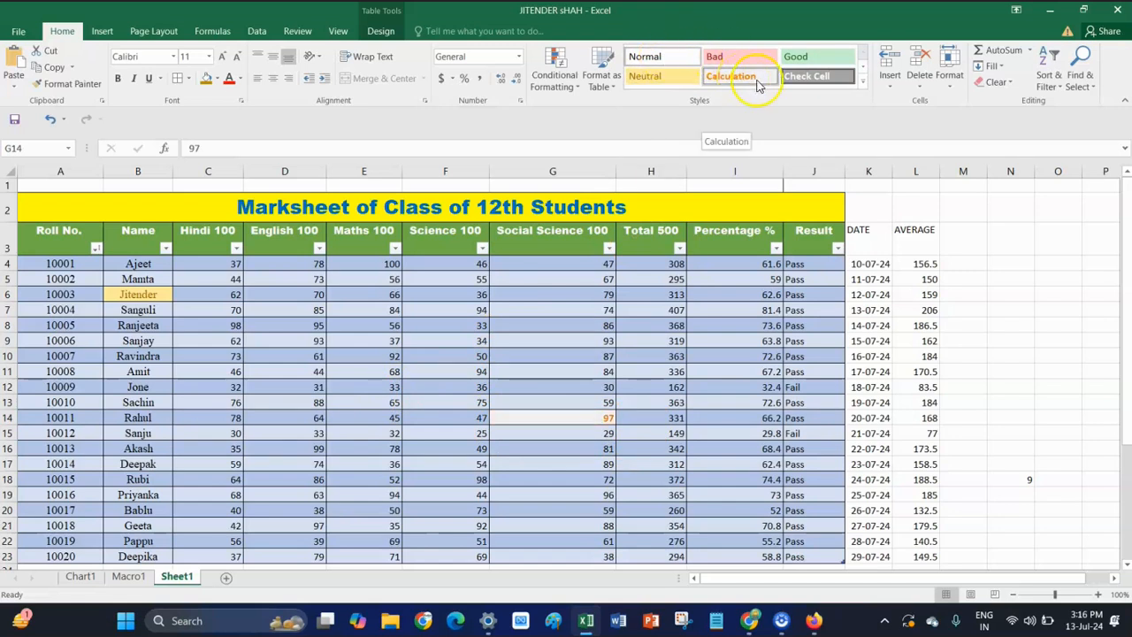
click(808, 62)
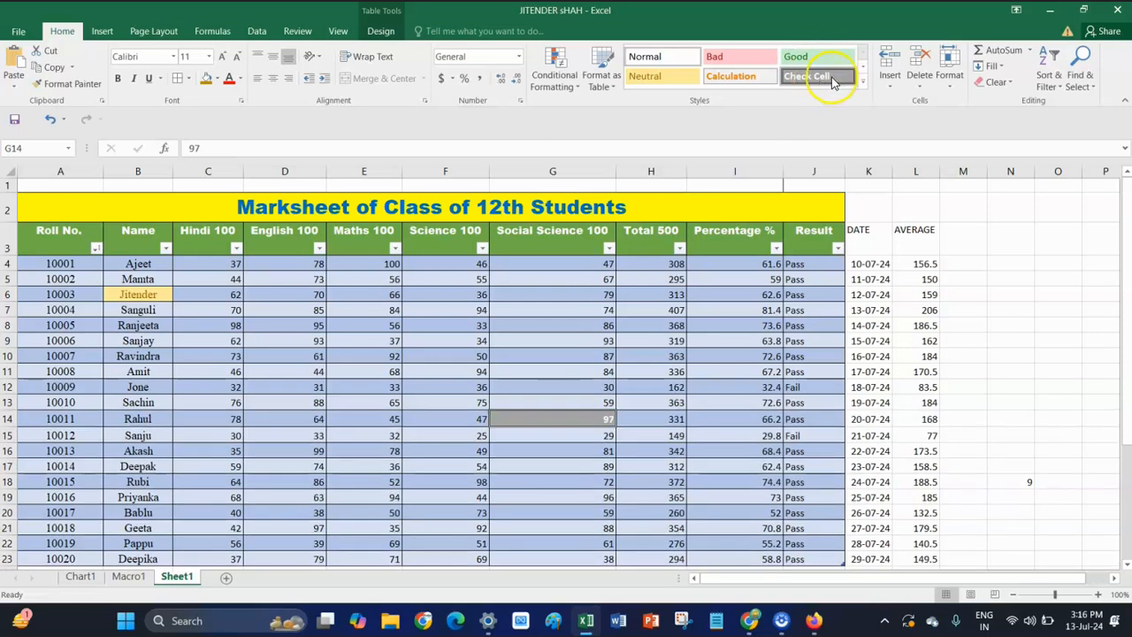
click(862, 82)
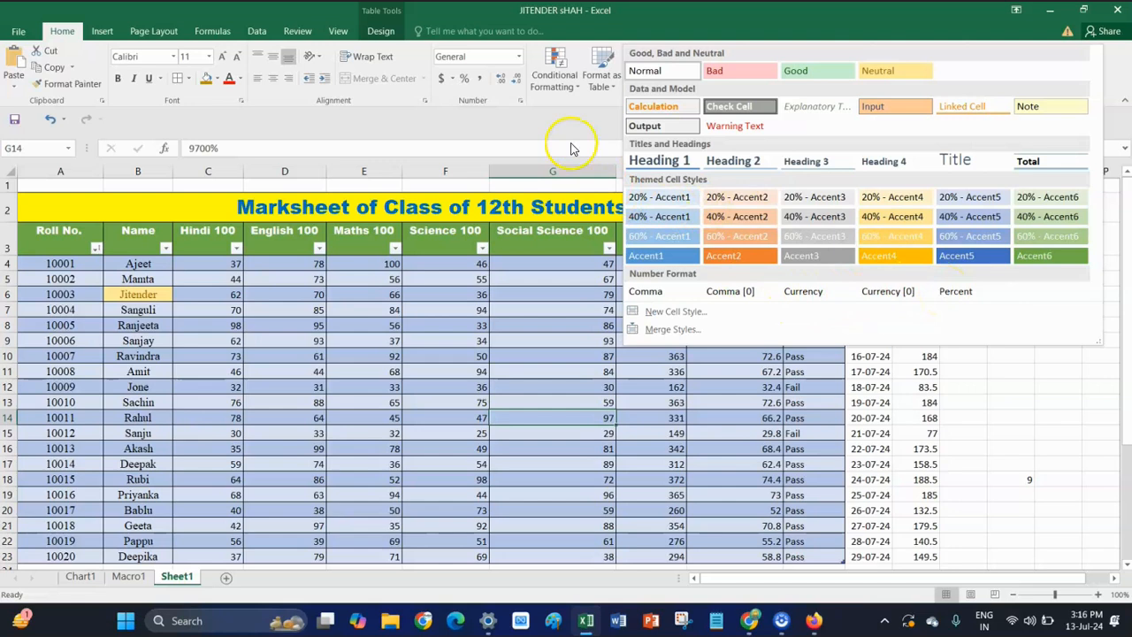
click(571, 148)
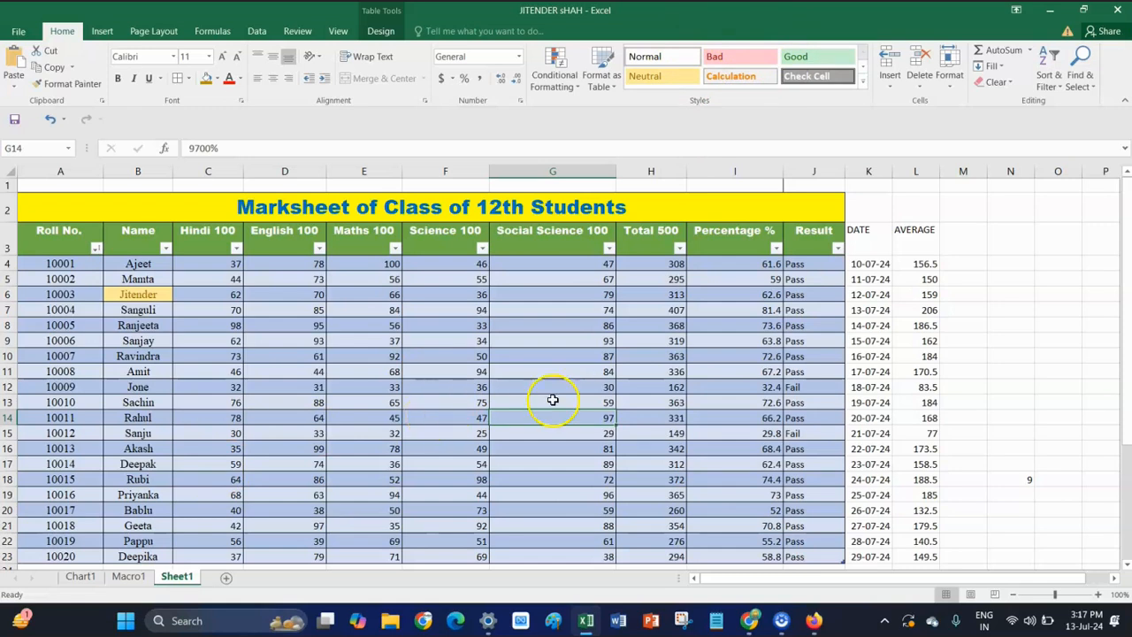
click(889, 87)
click(919, 87)
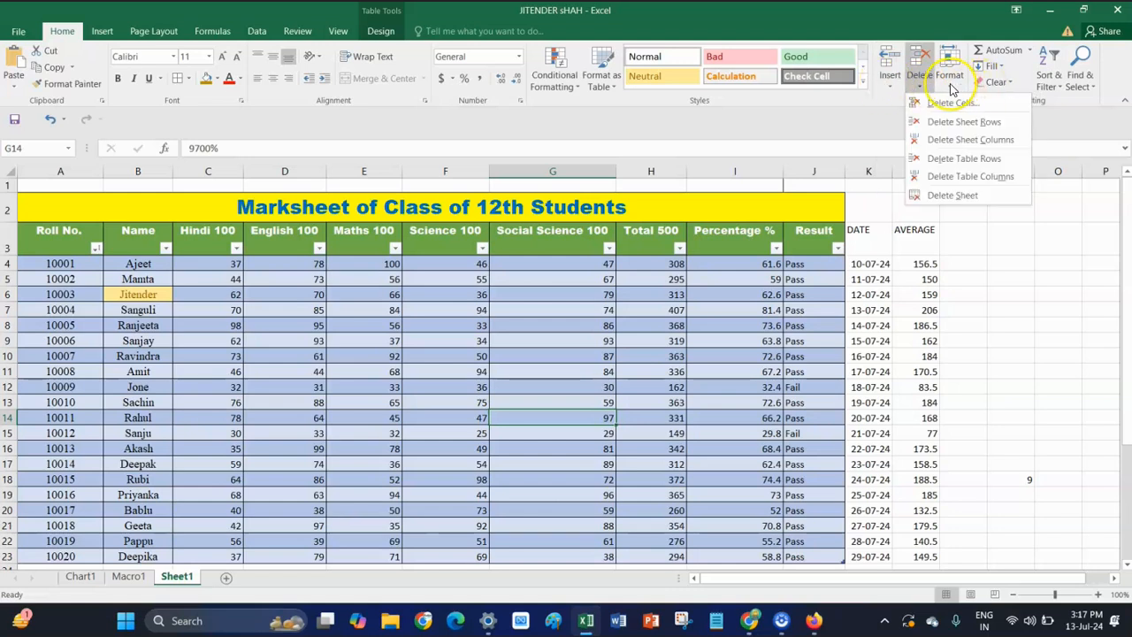
click(948, 80)
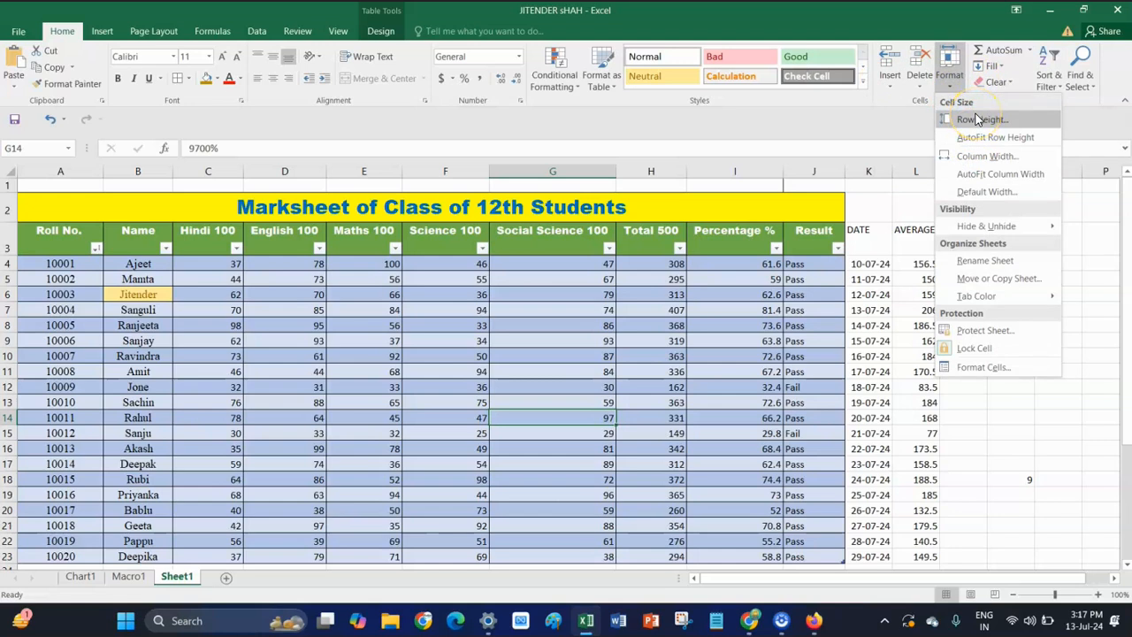
click(981, 141)
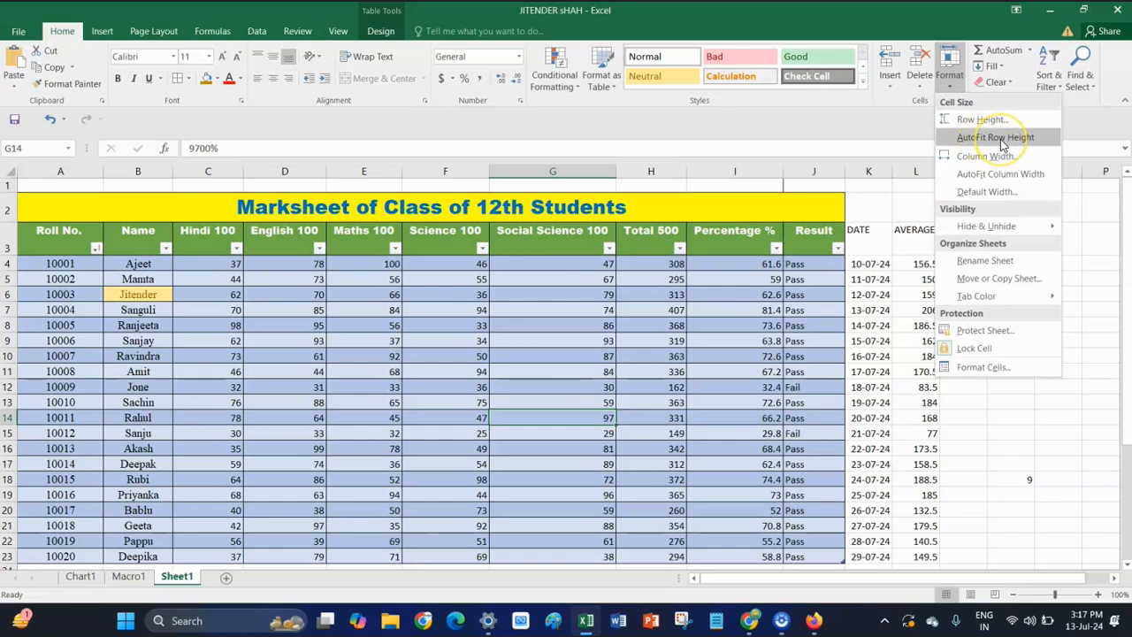
click(152, 332)
Step: AutoFit the row height and the column width of the whole table, from the header row to the last student
drag(43, 204, 836, 481)
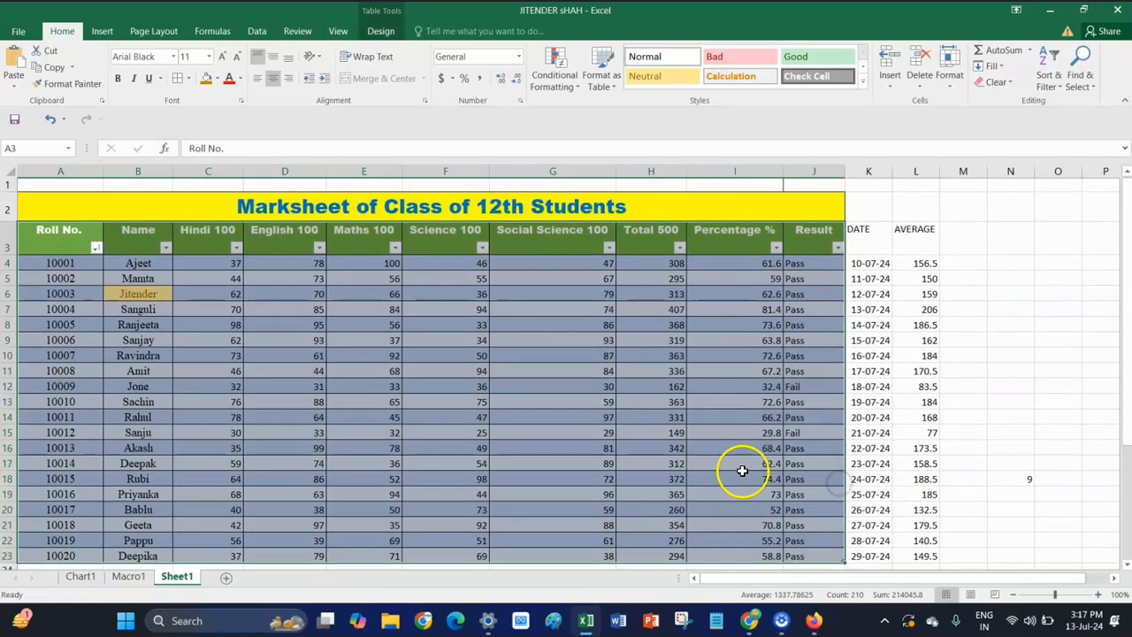
click(949, 76)
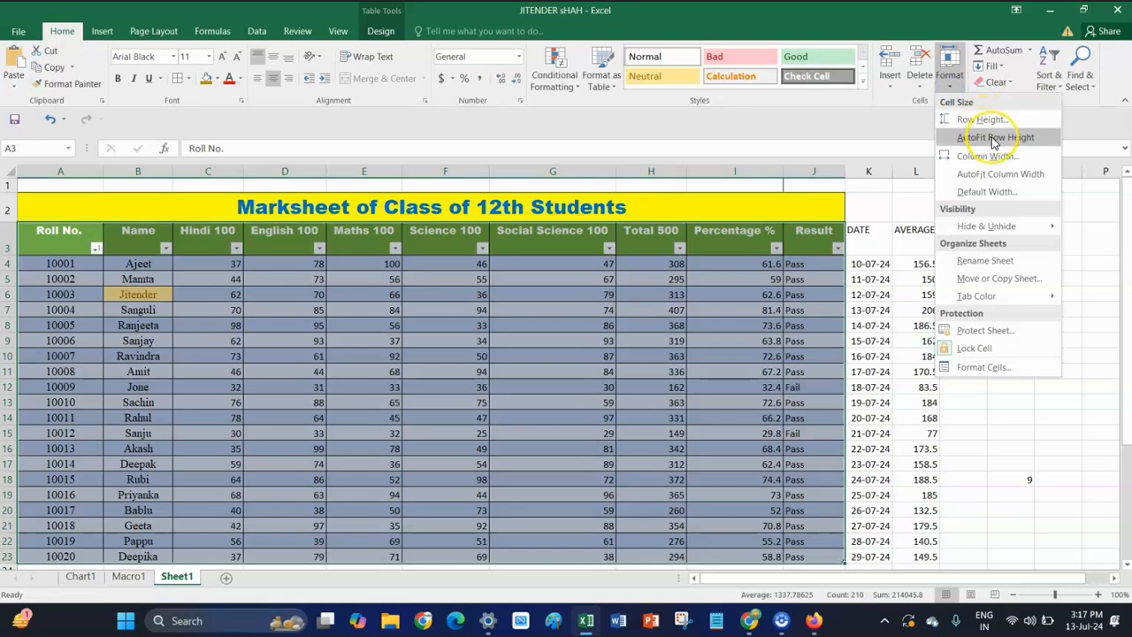
click(992, 138)
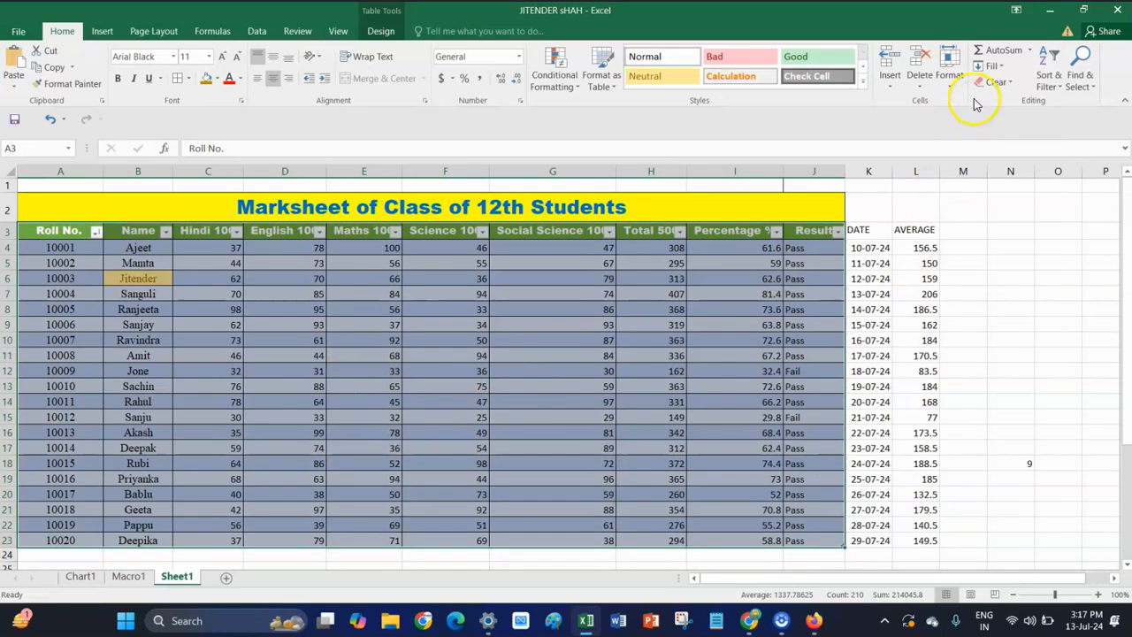
click(949, 75)
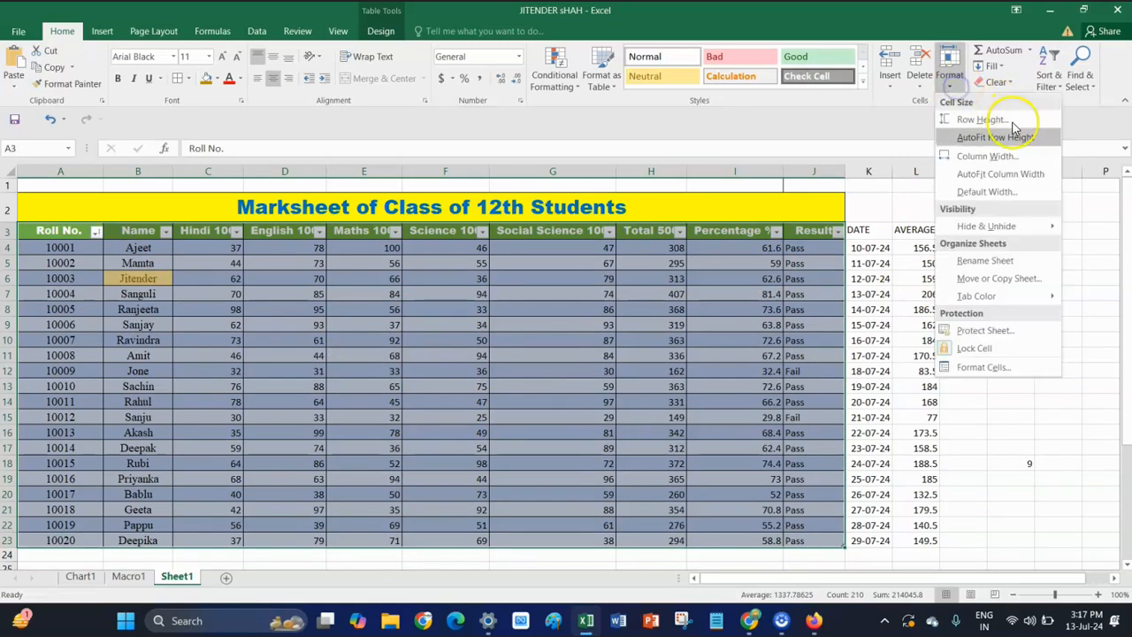
click(999, 174)
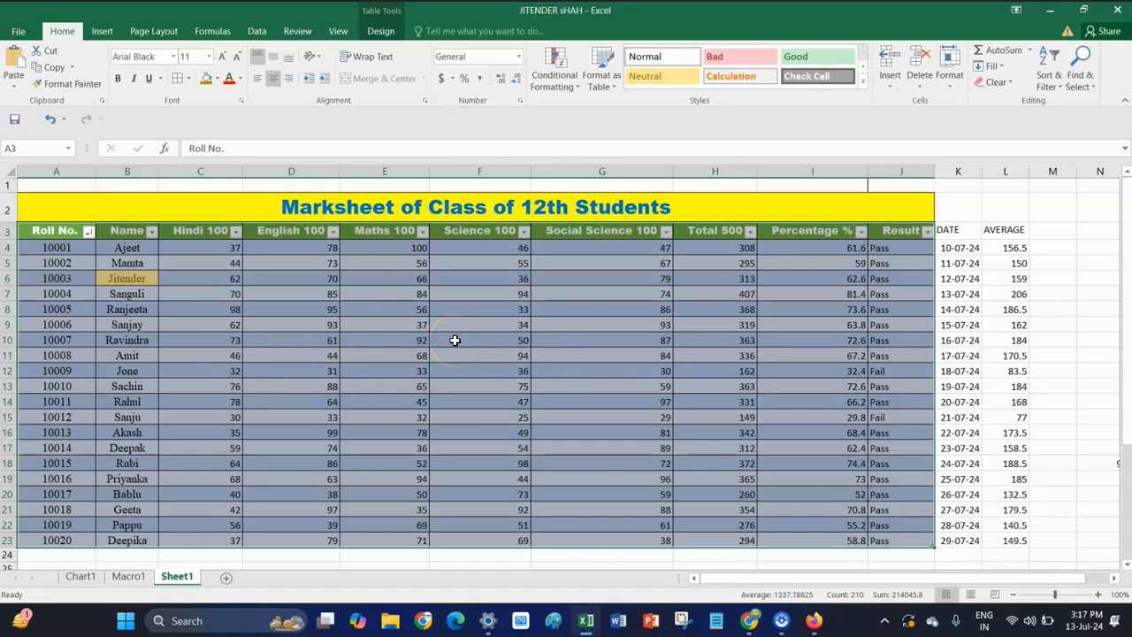
Step: Center the contents of all table cells horizontally
click(275, 81)
click(277, 80)
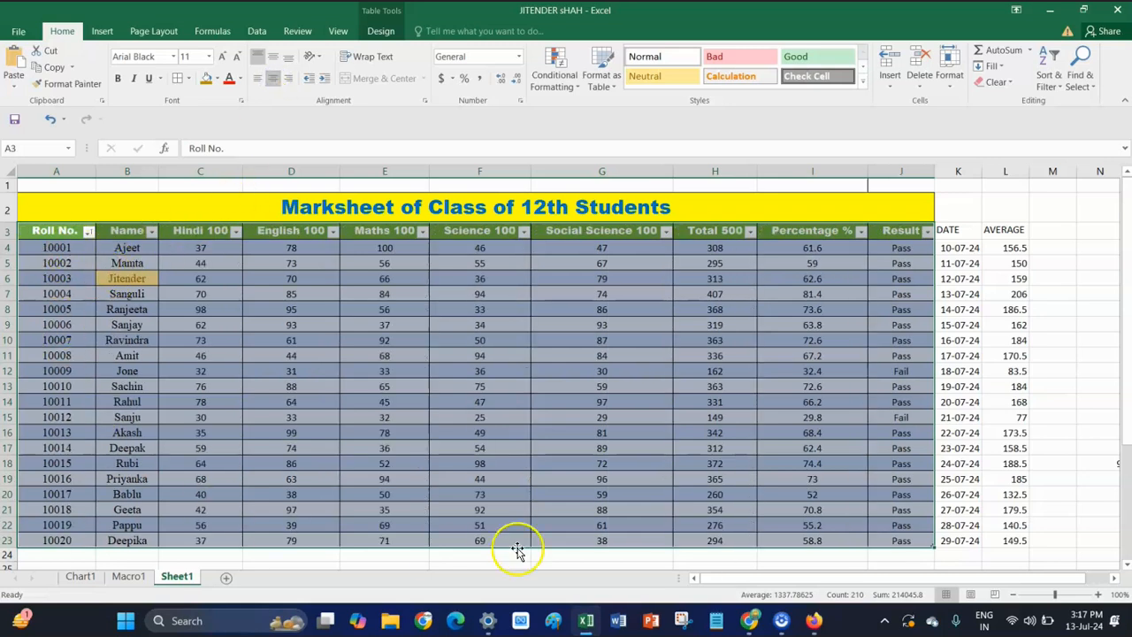
click(256, 59)
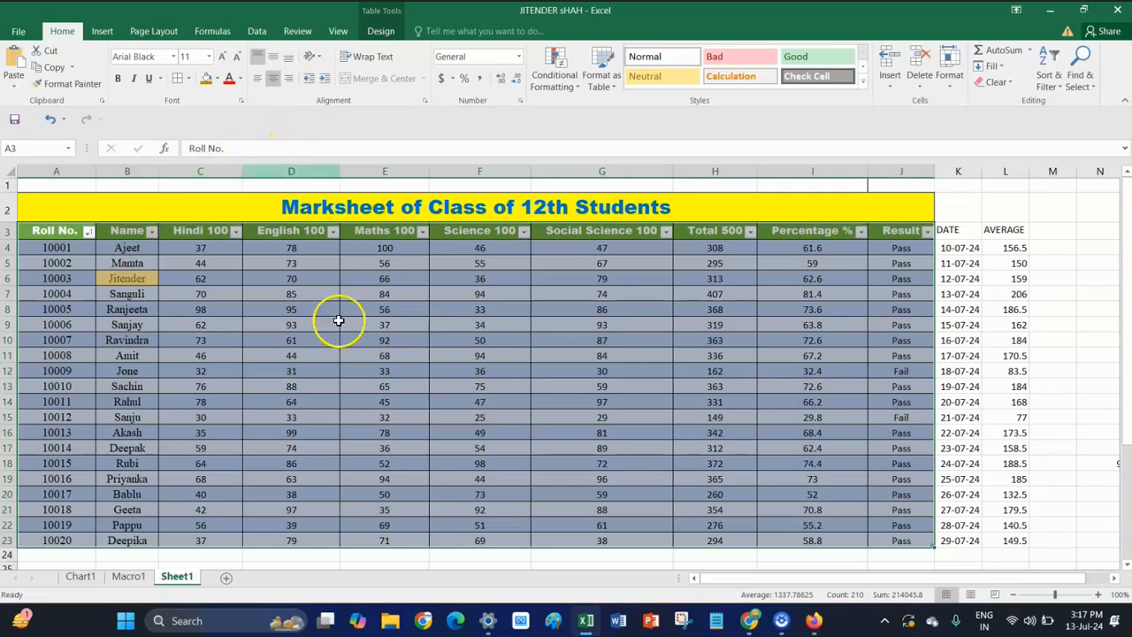
click(381, 416)
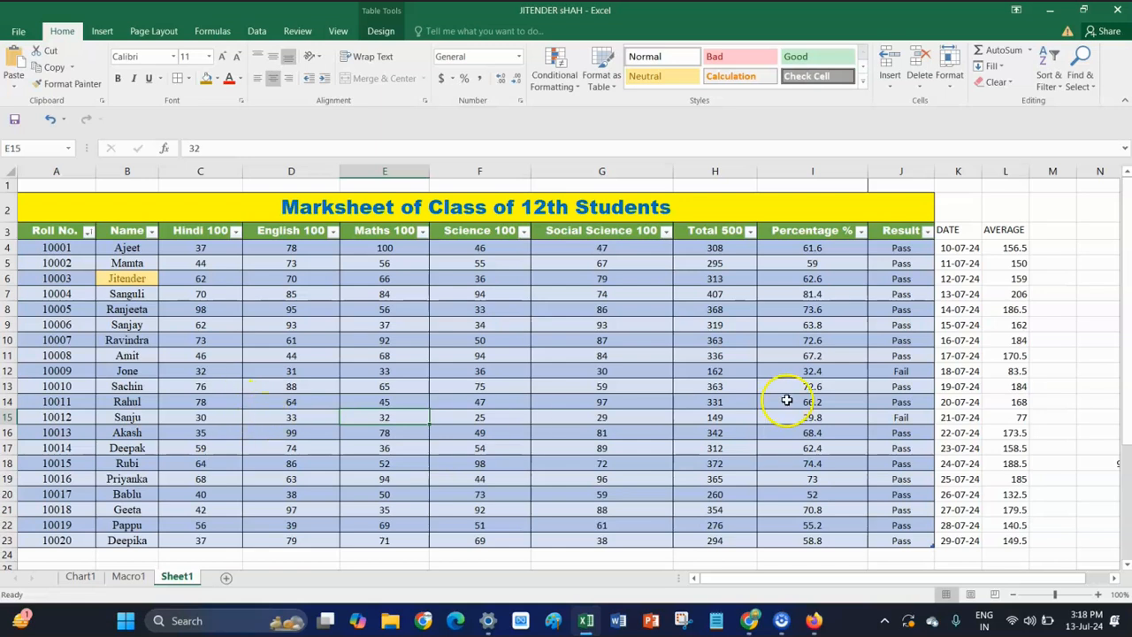
Step: Set the font color to red for the entire rows 12 and 15, the two students with a Fail result
click(58, 372)
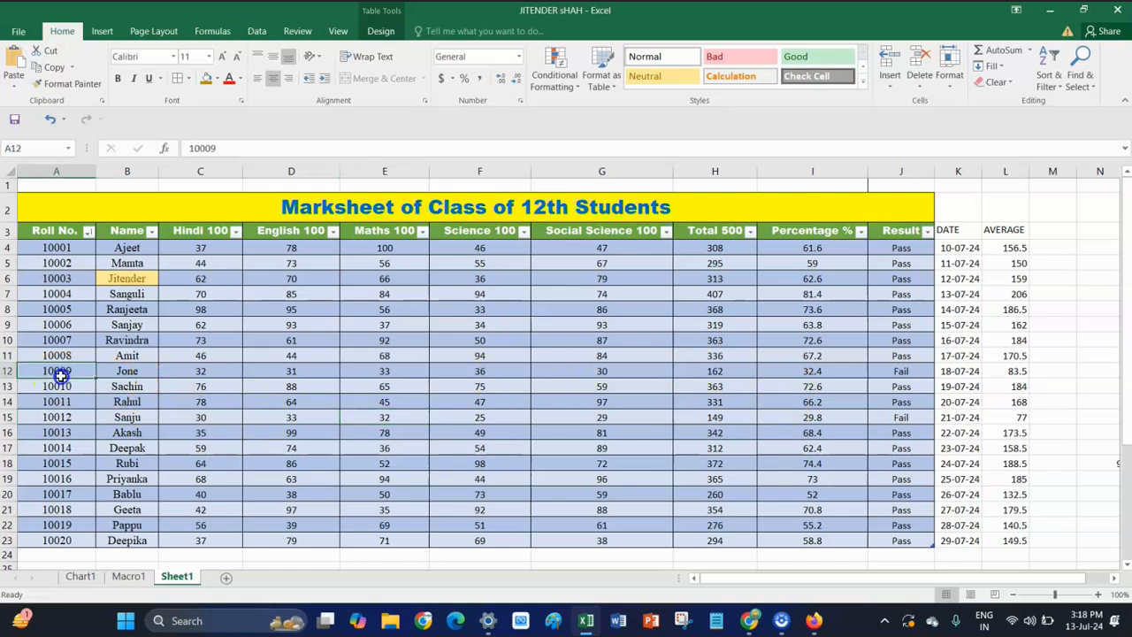
click(7, 372)
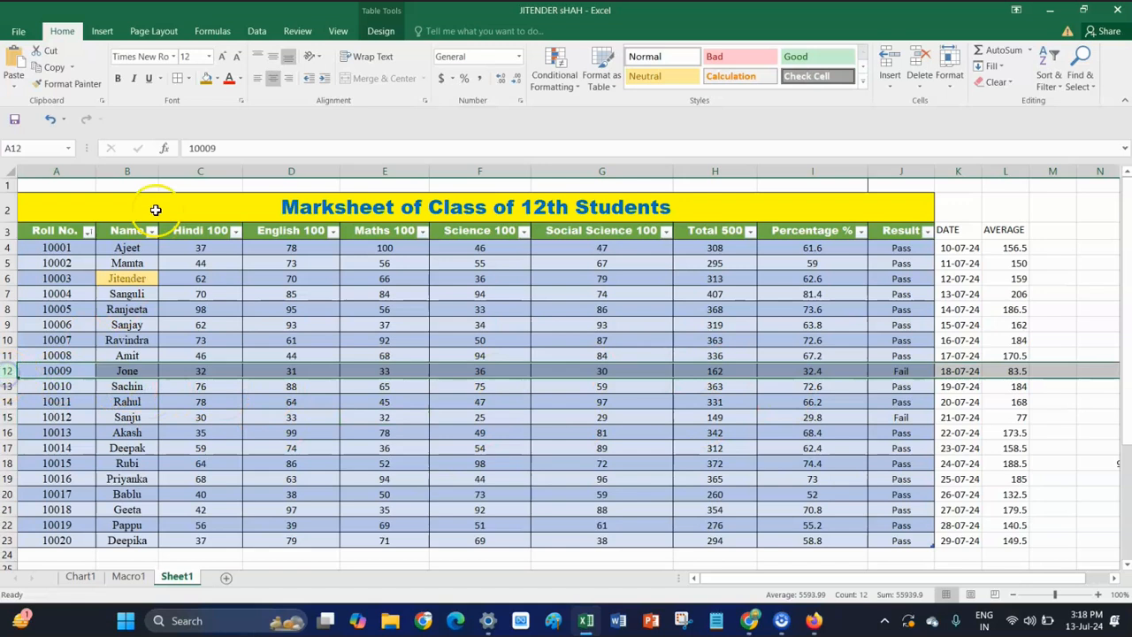
click(229, 78)
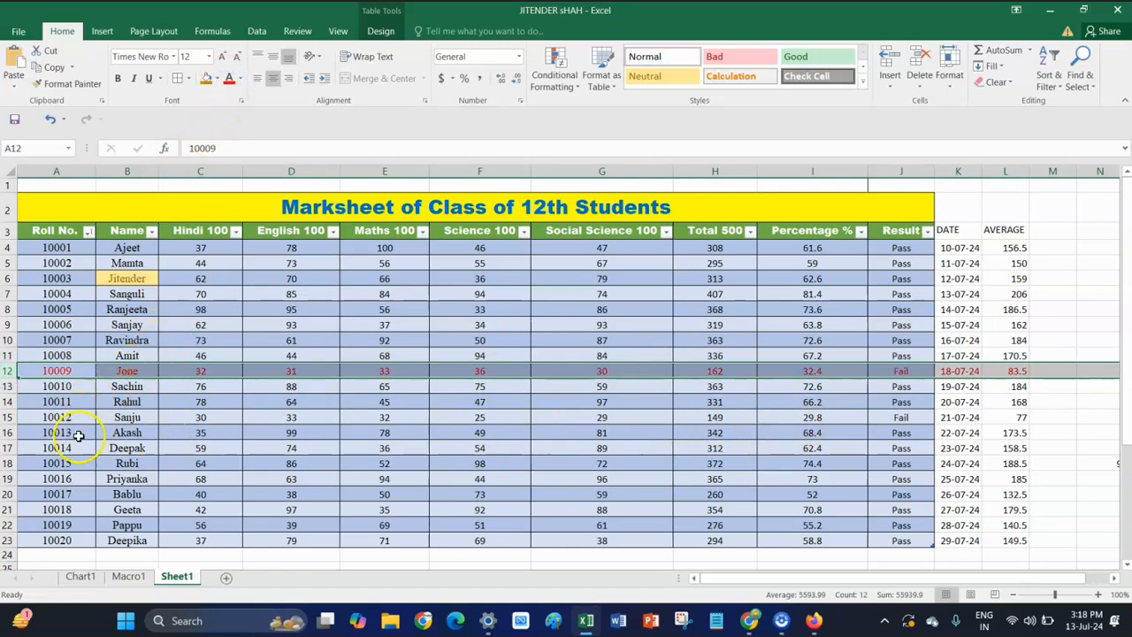
click(8, 417)
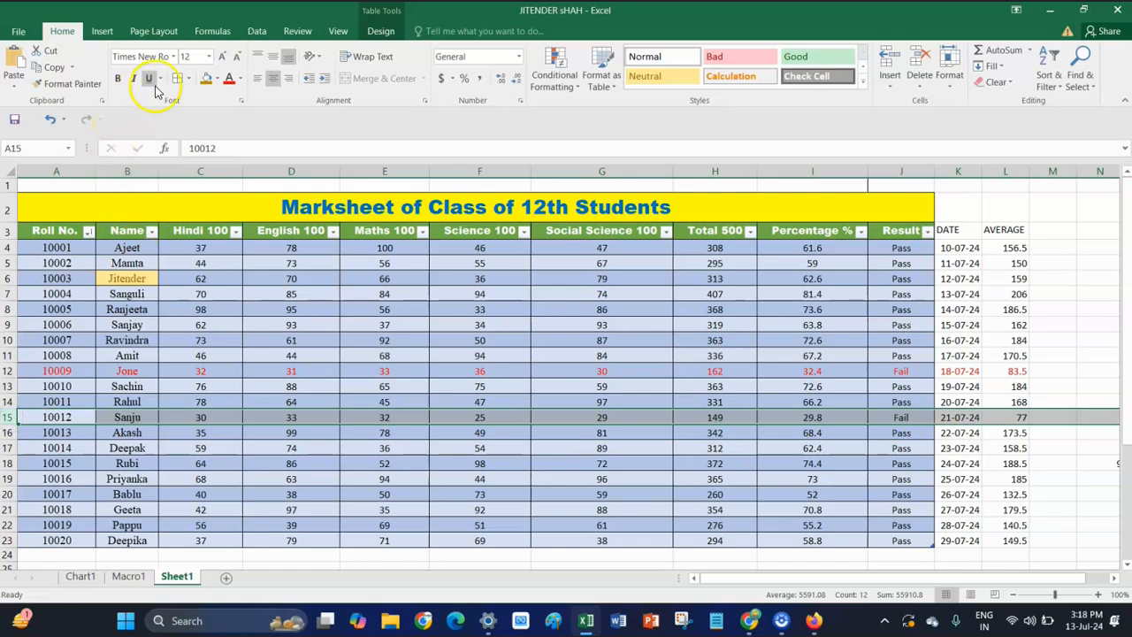
click(228, 78)
click(363, 362)
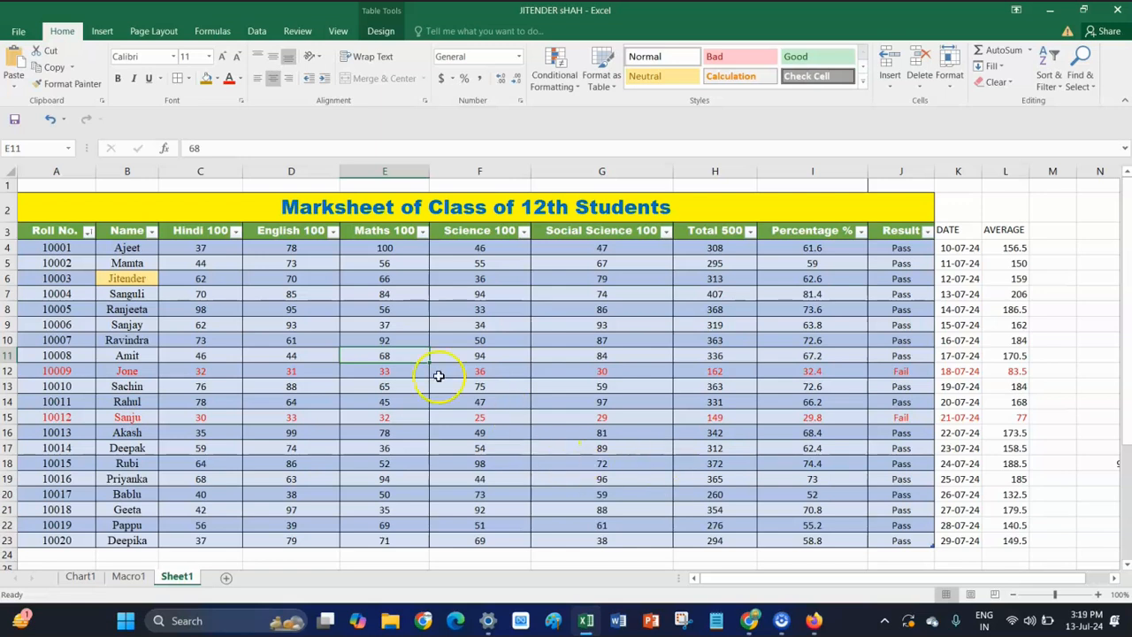
click(125, 280)
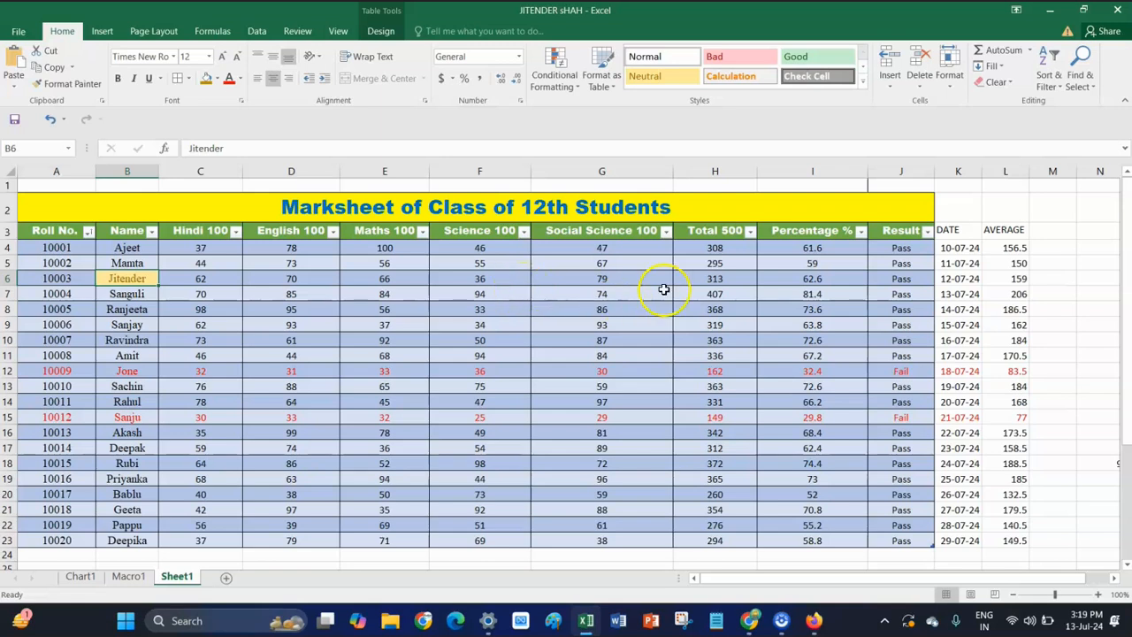
Step: Try inserting a table column before the Total 500 column, and undo the insertion
click(691, 232)
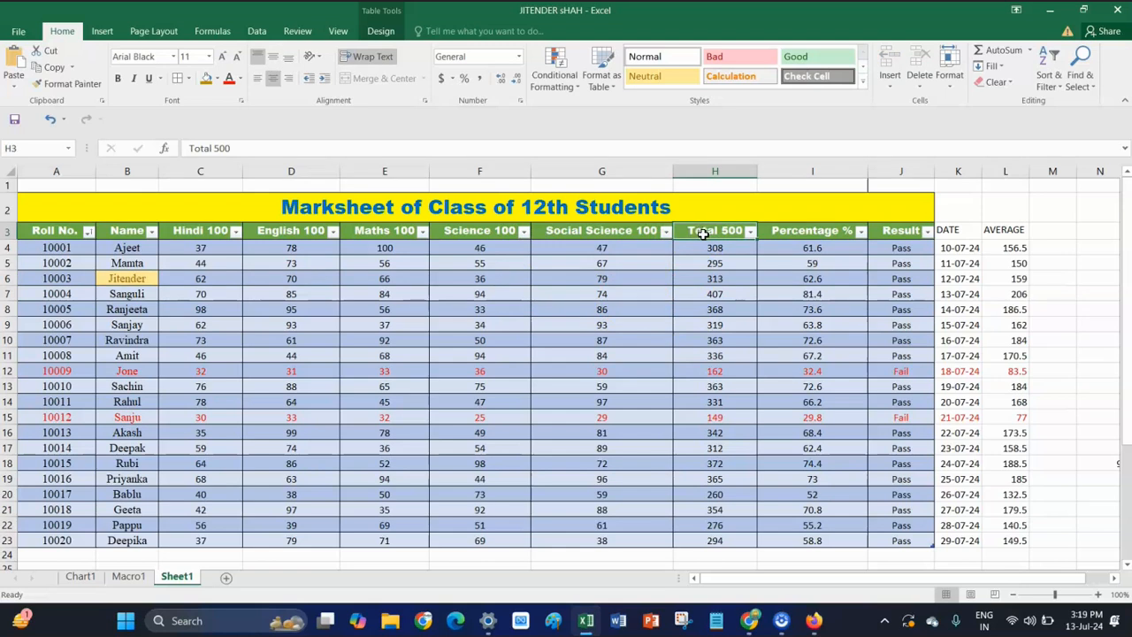
right_click(703, 232)
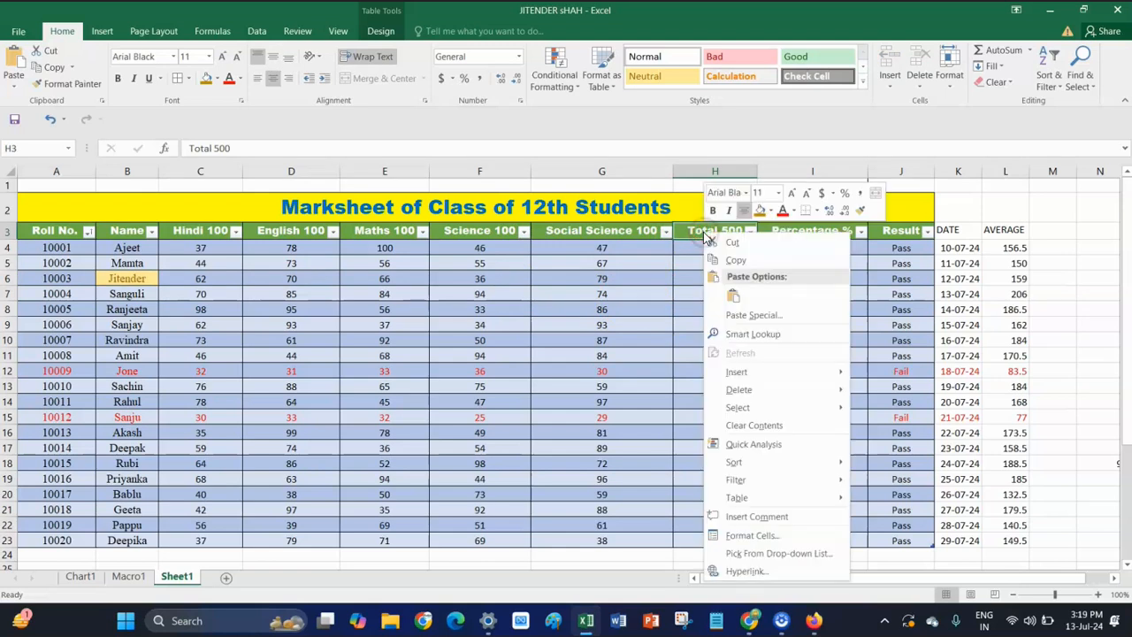
mouse_move(743, 373)
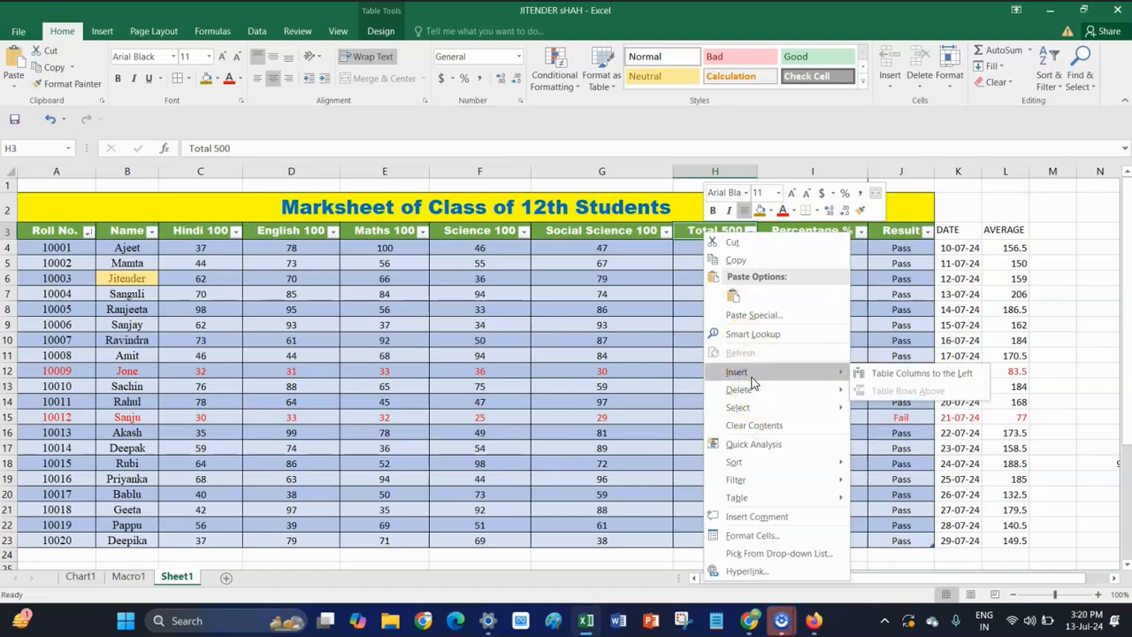
click(932, 379)
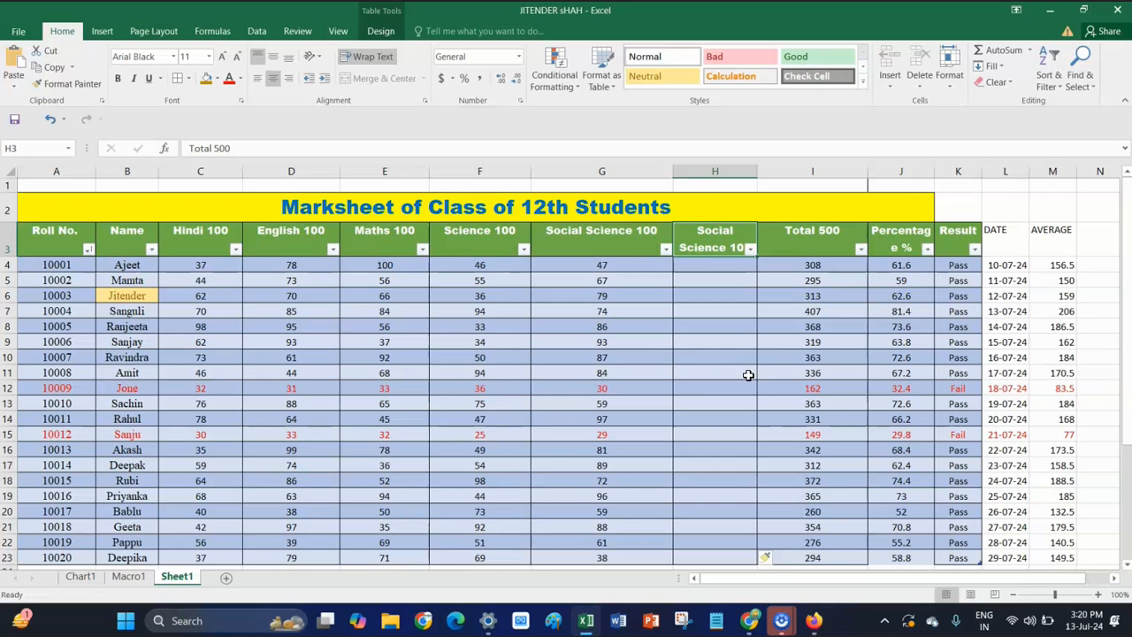
key(ctrl+z)
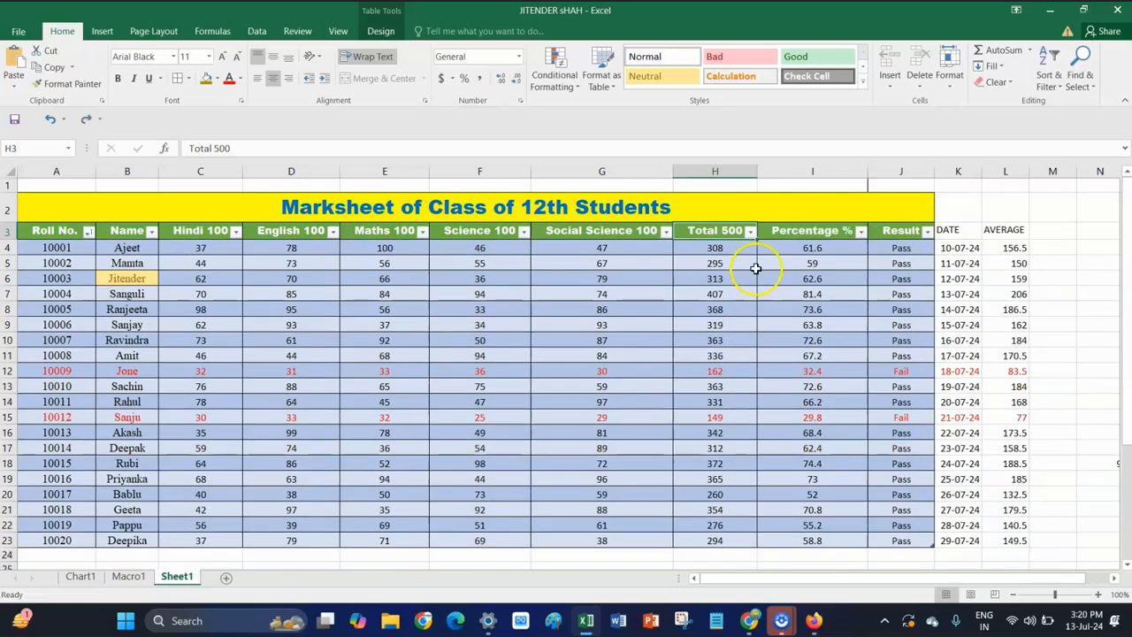
Step: Insert a new table column between Science 100 and Social Science 100
click(804, 230)
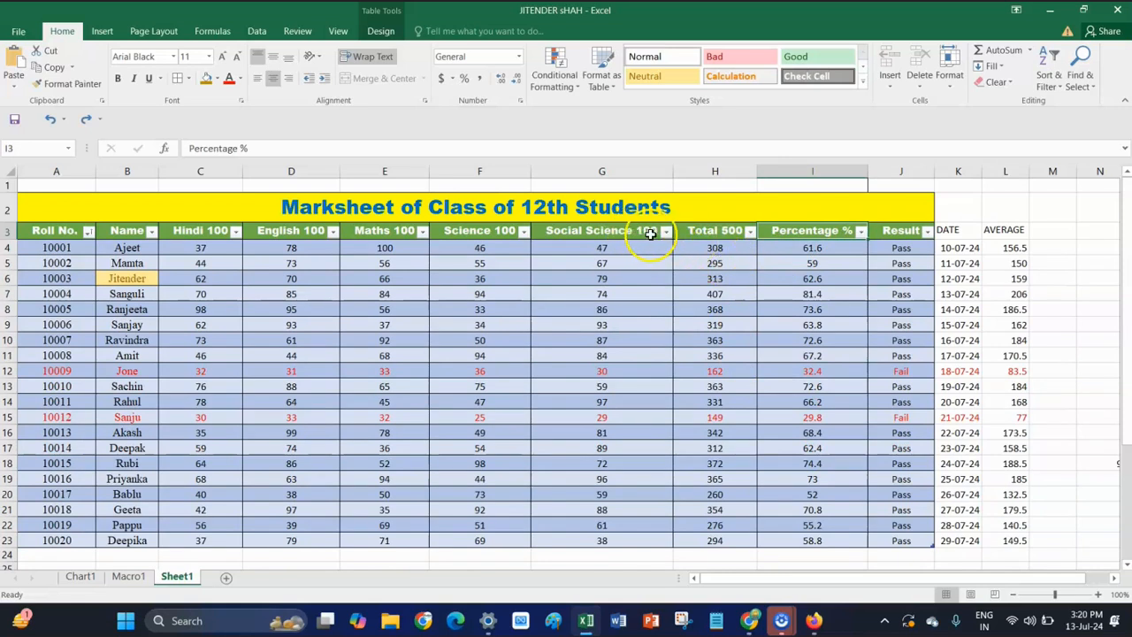
click(715, 231)
click(634, 229)
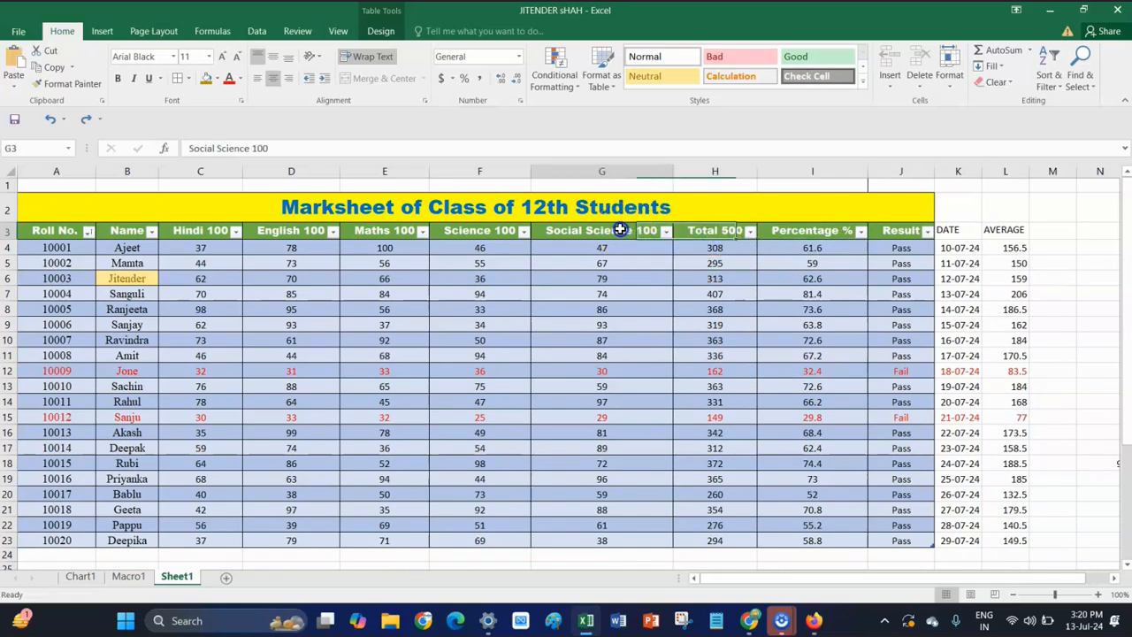
right_click(640, 234)
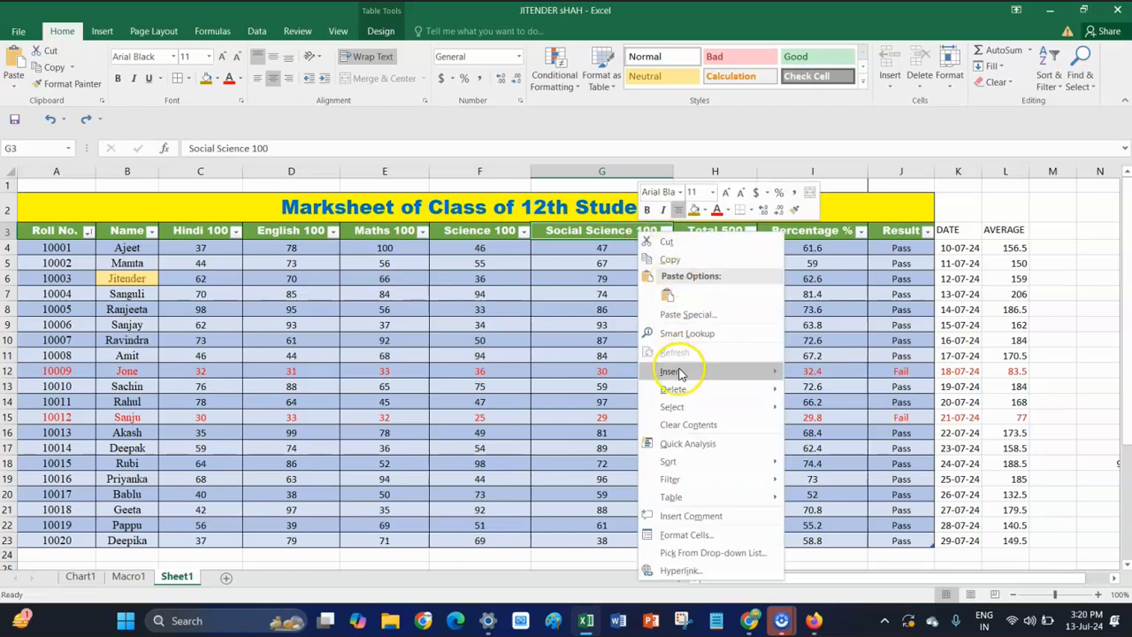
mouse_move(677, 369)
click(836, 372)
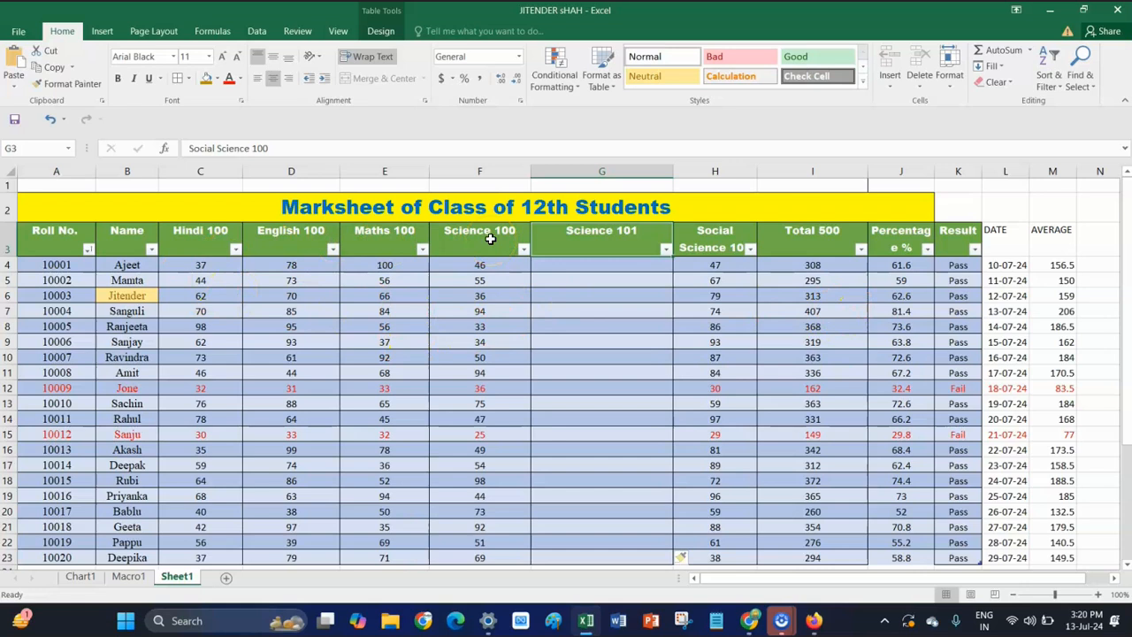
Step: Rename the header of the empty column in G3 as TOTAL 4 COLOUM
click(594, 266)
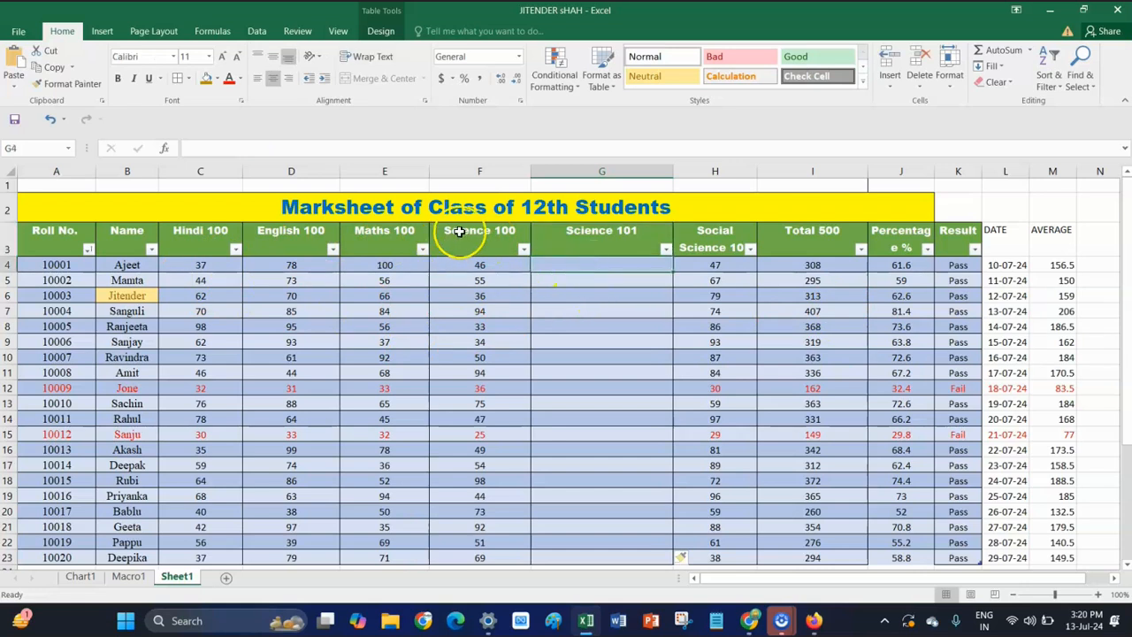
double_click(618, 237)
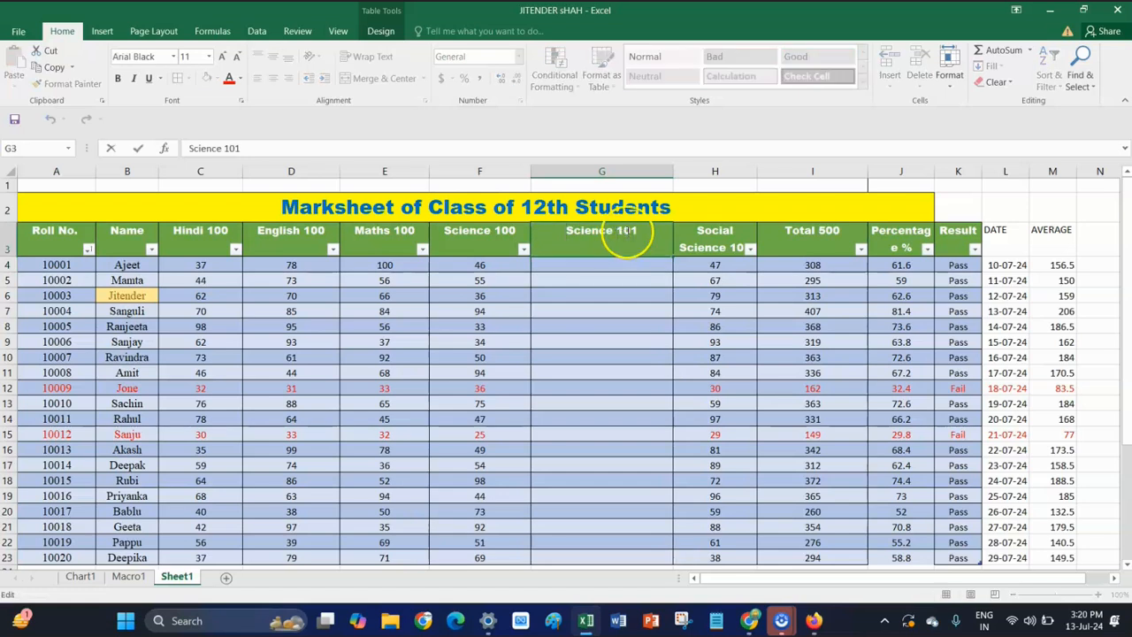
drag(649, 228, 567, 229)
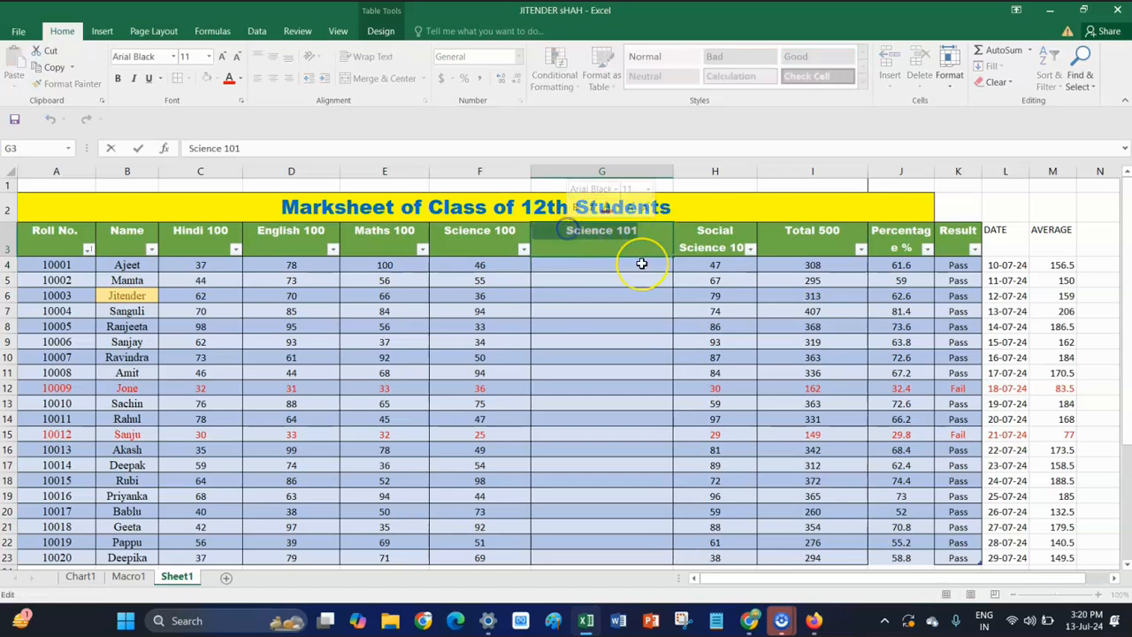
text(TOTAL)
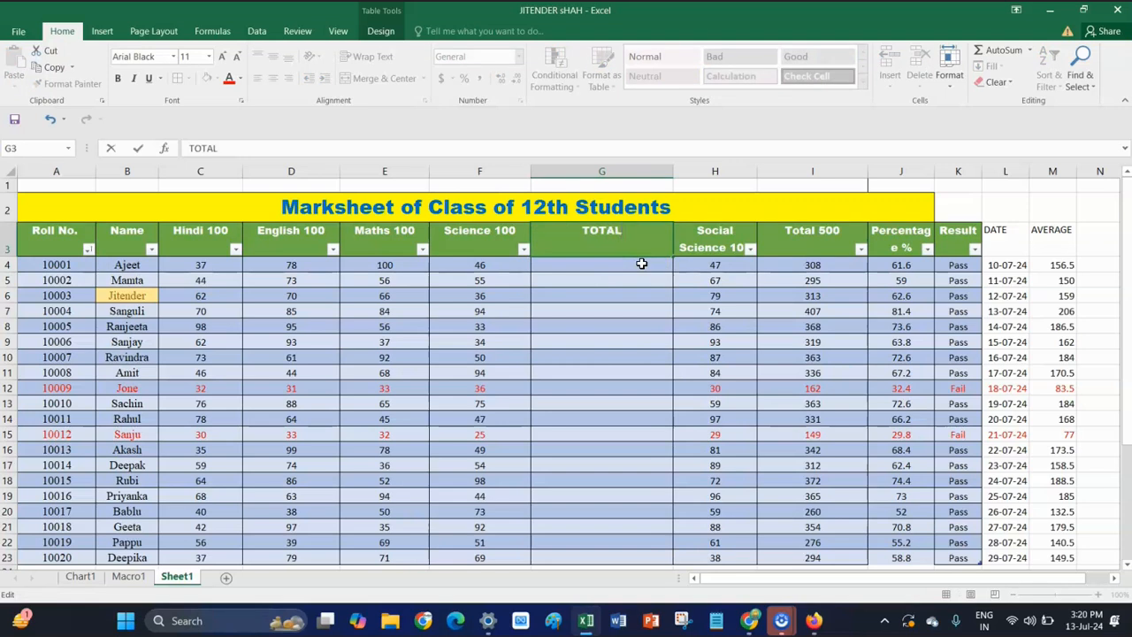
text( 4 COLOM)
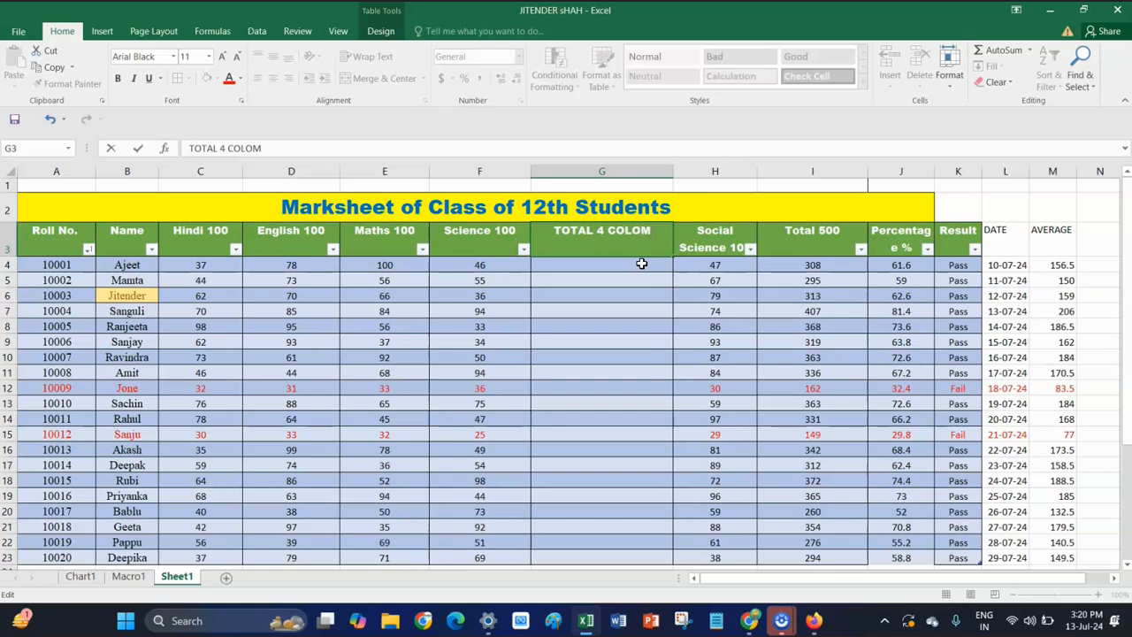
key(BackSpace)
key(BackSpace)
text(OUM)
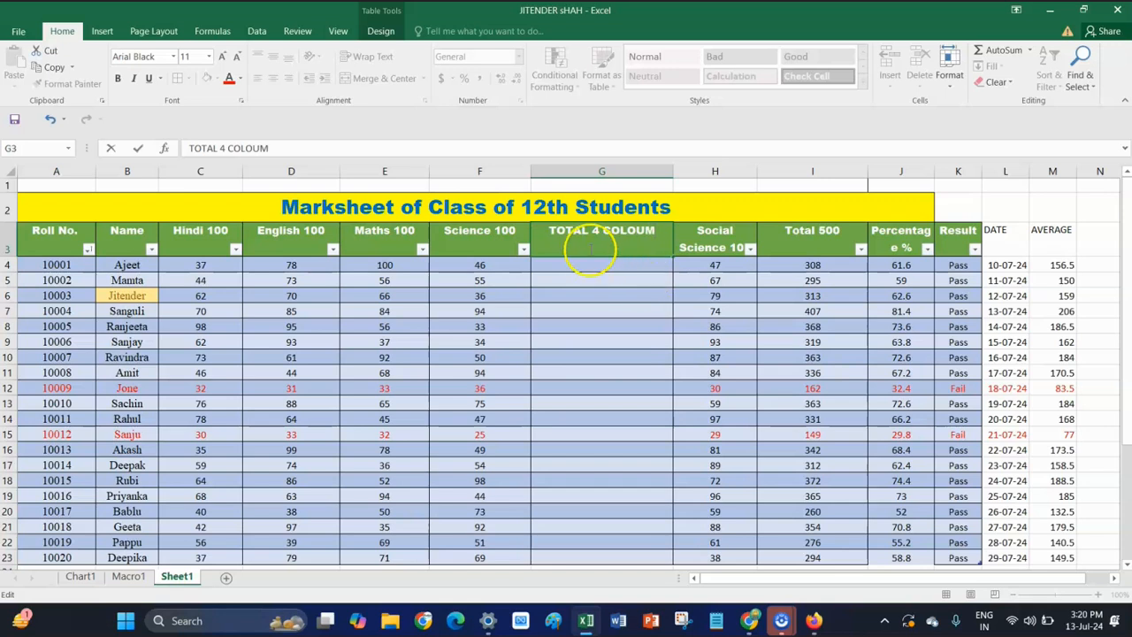
click(596, 264)
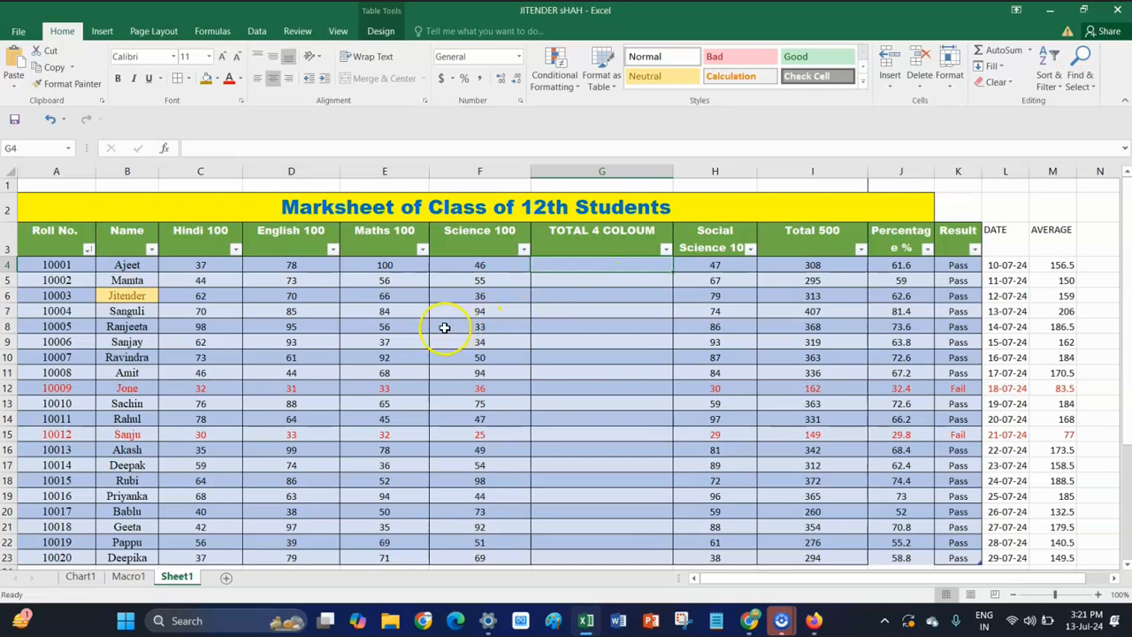
Step: Fill G4:G23 with AutoSum totals of each student's Hindi, English, Maths and Science marks
drag(199, 269, 579, 555)
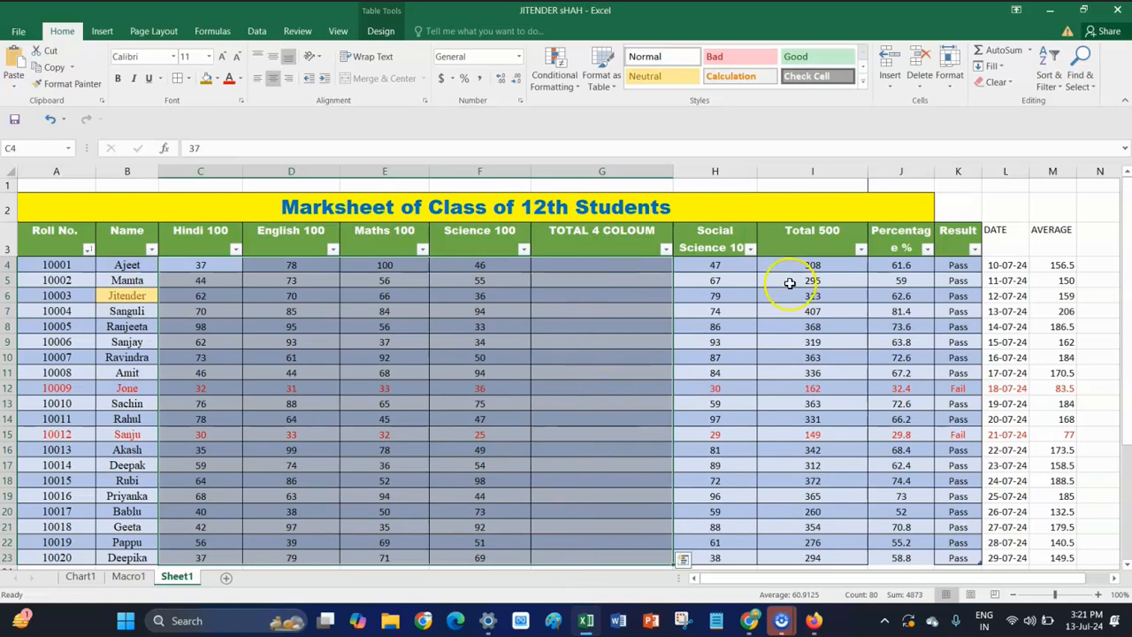
click(1031, 51)
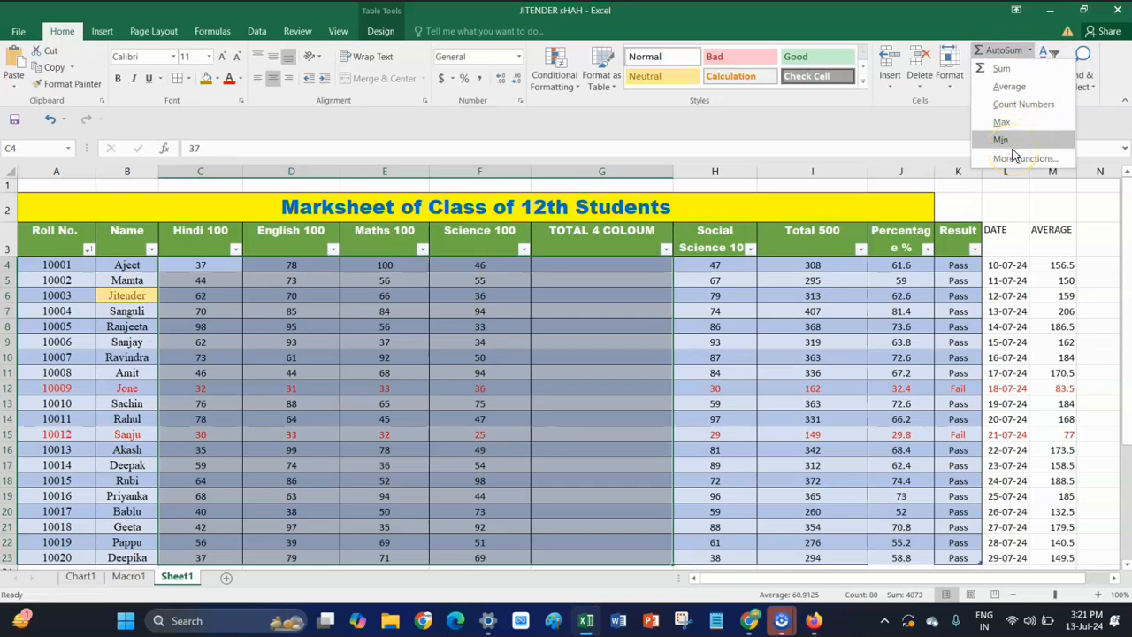
click(1007, 71)
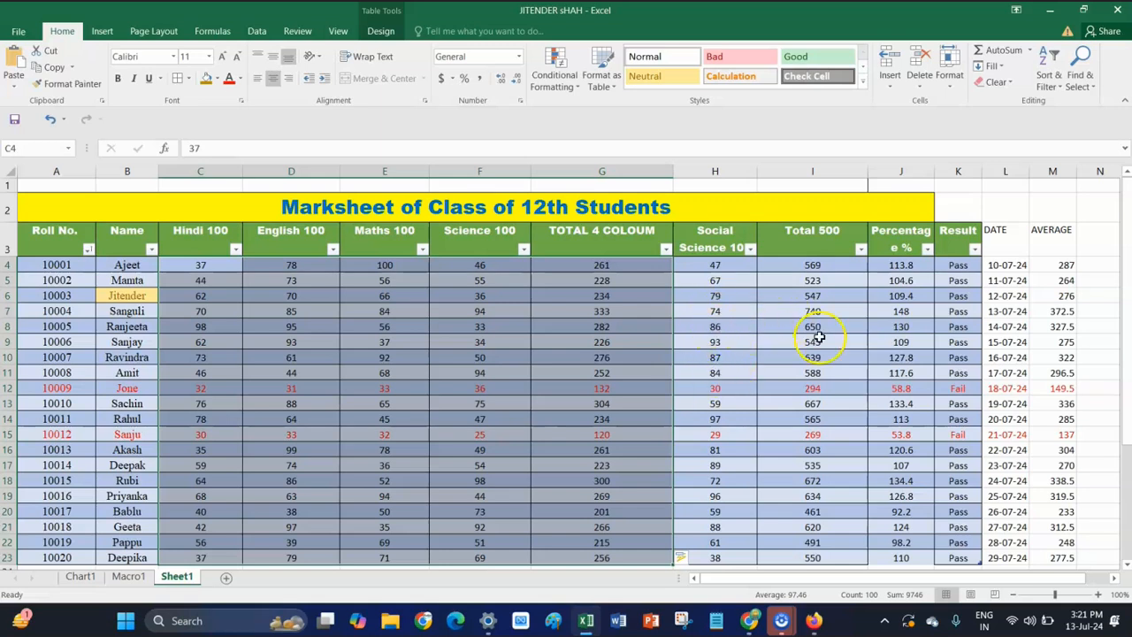
click(607, 355)
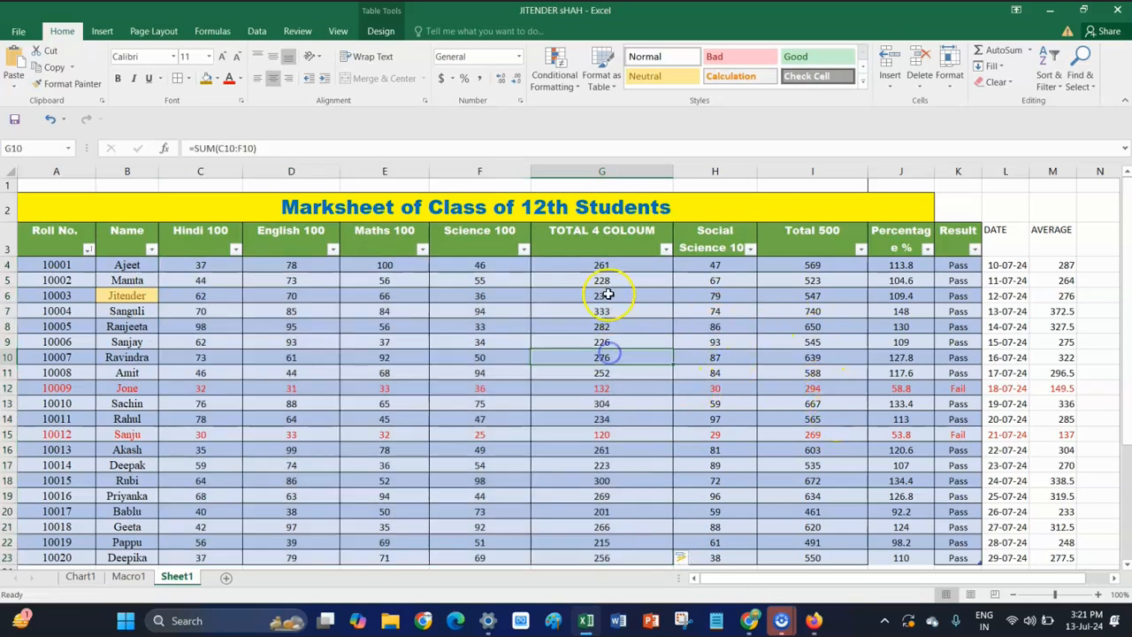
Step: Set the font color of the entire TOTAL 4 COLOUM column to red
click(609, 168)
click(228, 80)
click(657, 322)
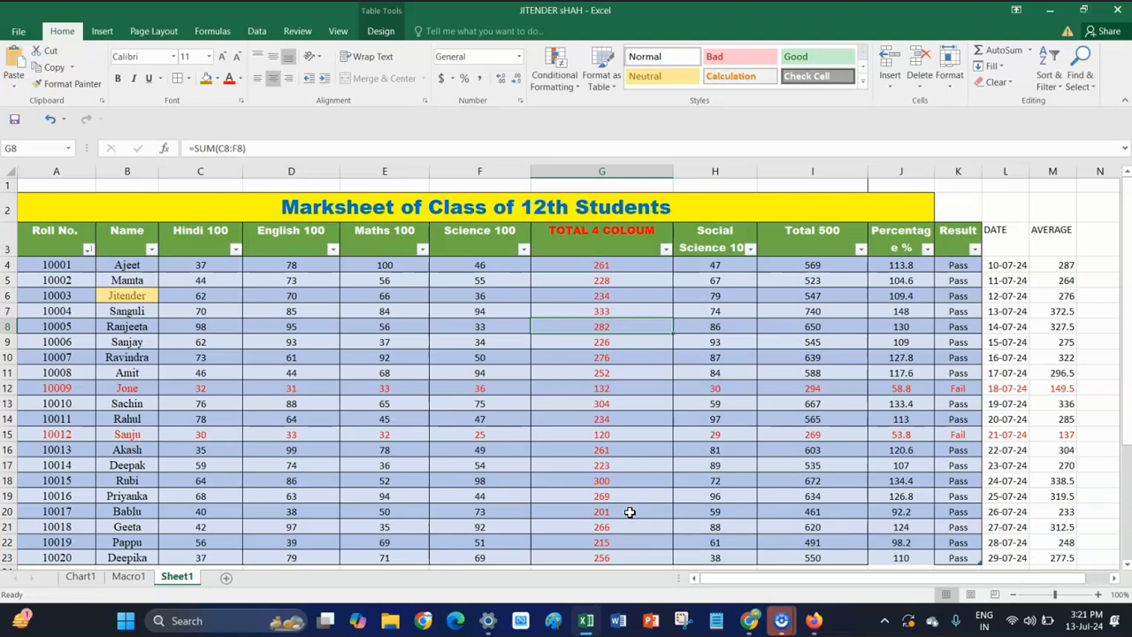
click(185, 392)
click(1061, 88)
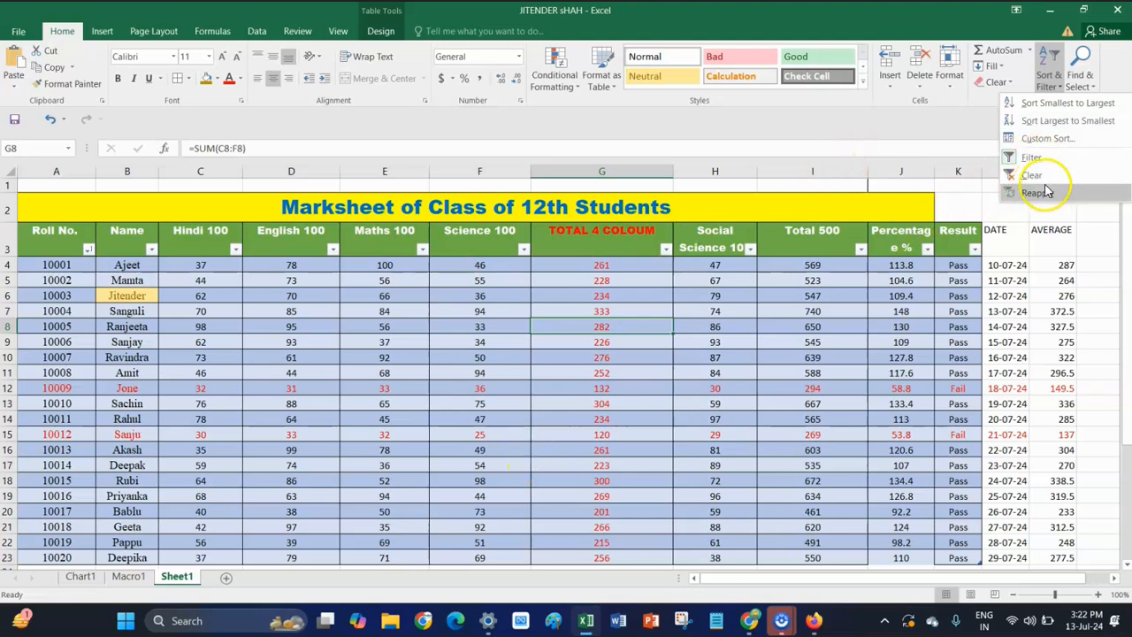
click(871, 142)
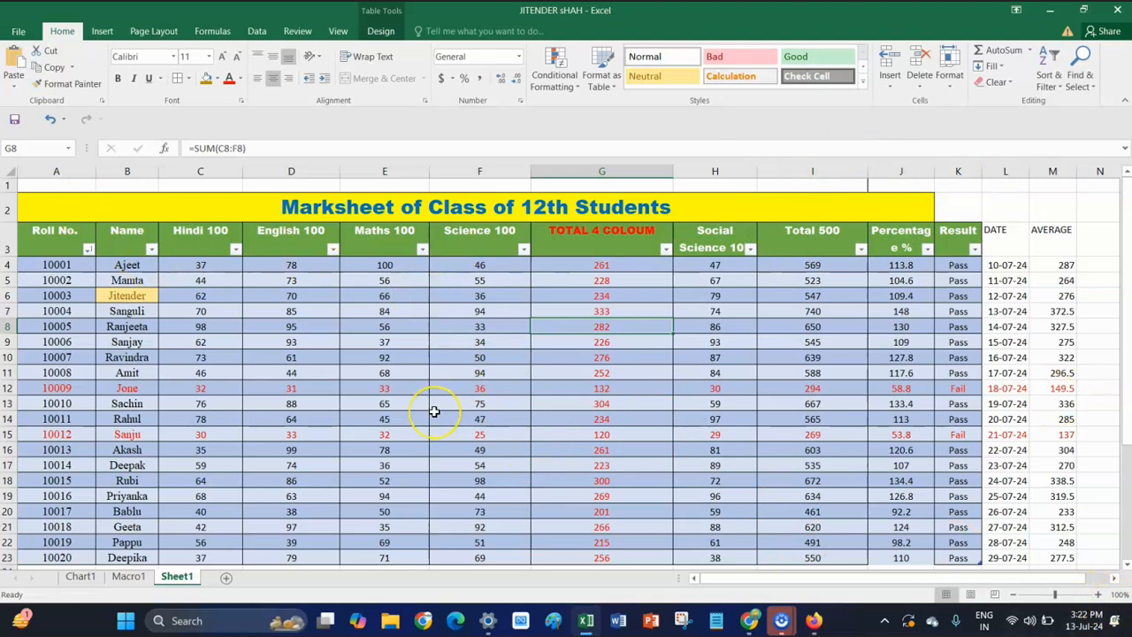
Step: Try Clear All on the merged marksheet title in row 2, and undo it
click(90, 206)
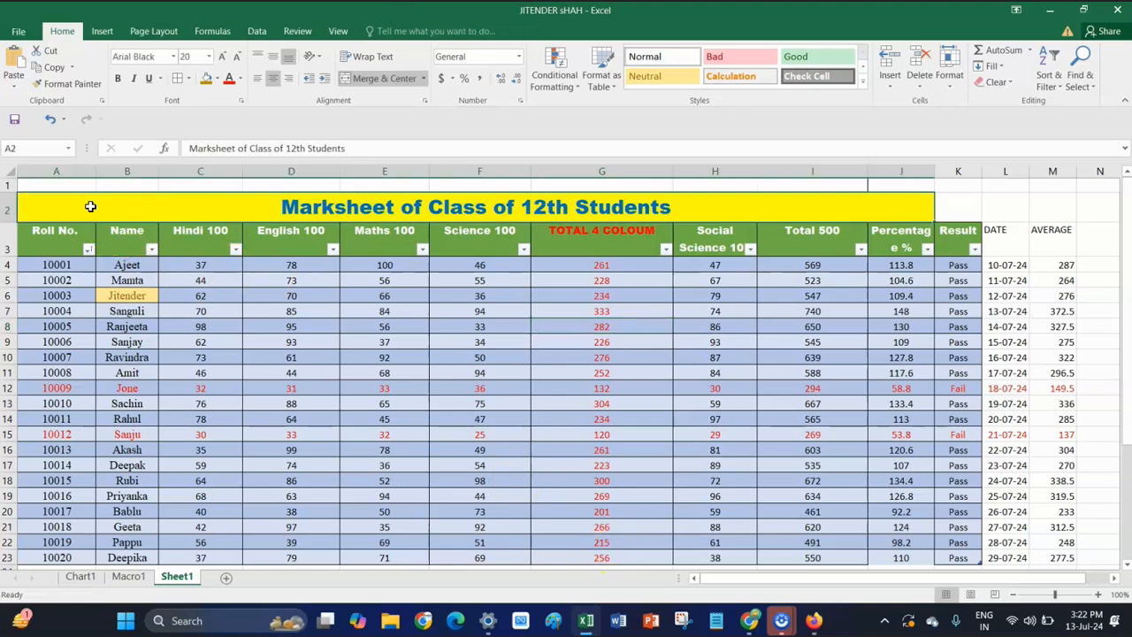
click(998, 82)
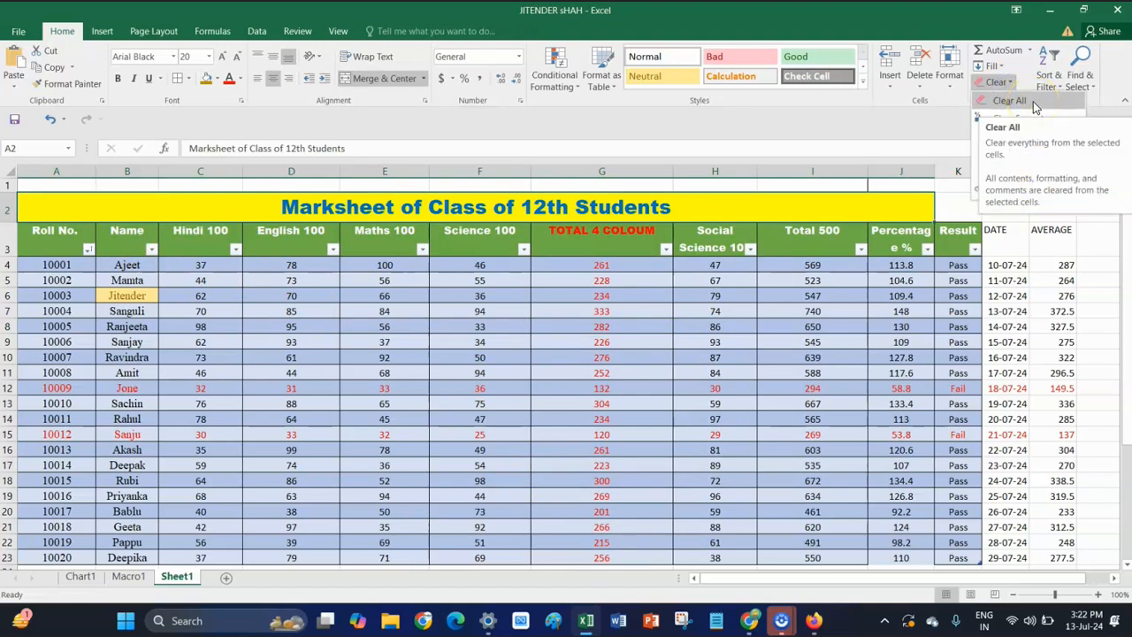
click(1033, 102)
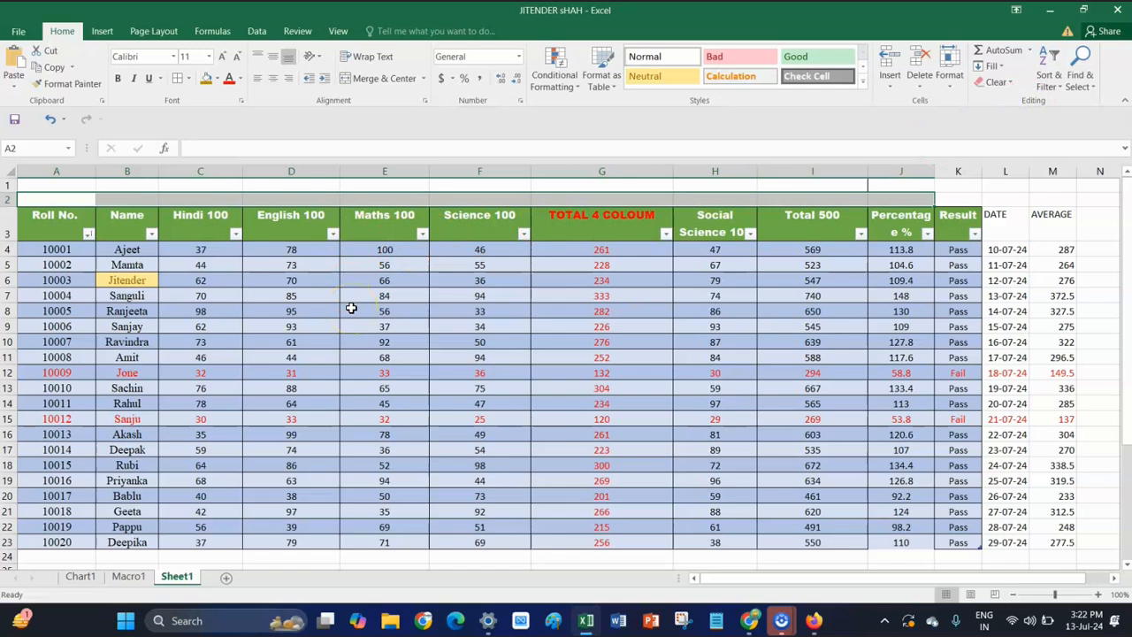
key(ctrl+z)
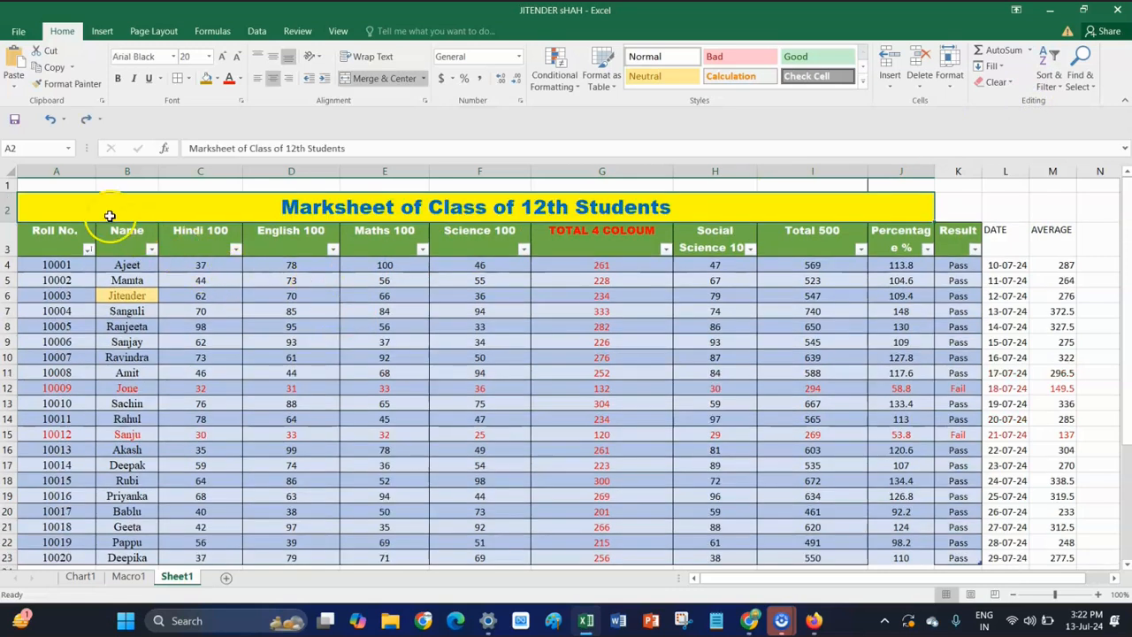
Step: Try clearing only the formats of the table range A3:K24, and undo it
drag(109, 214, 131, 232)
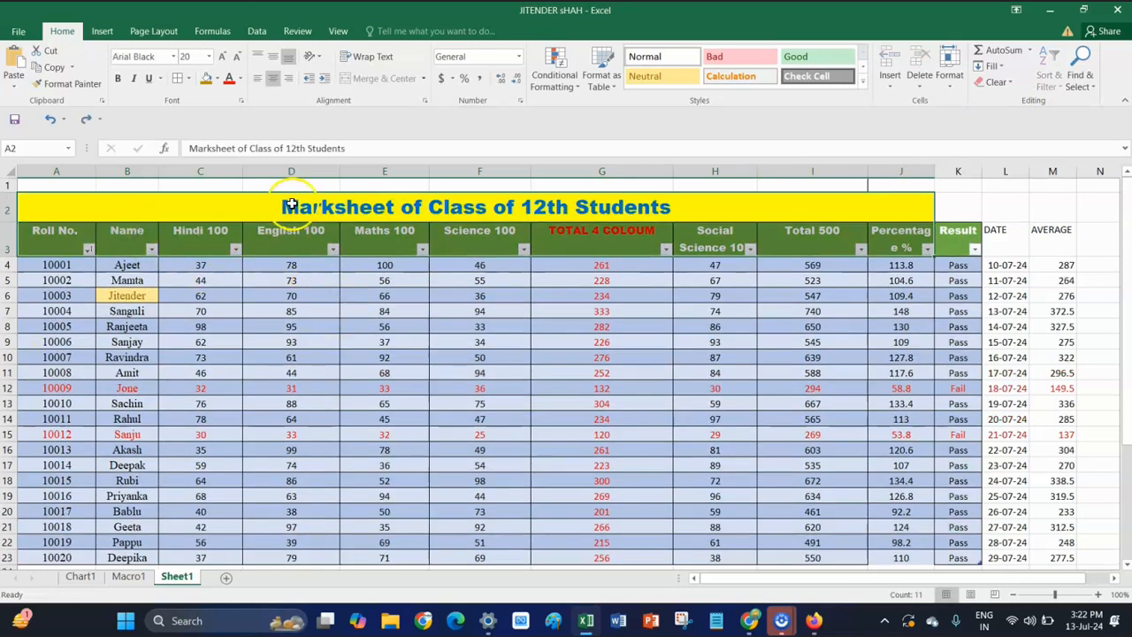
drag(56, 232, 945, 522)
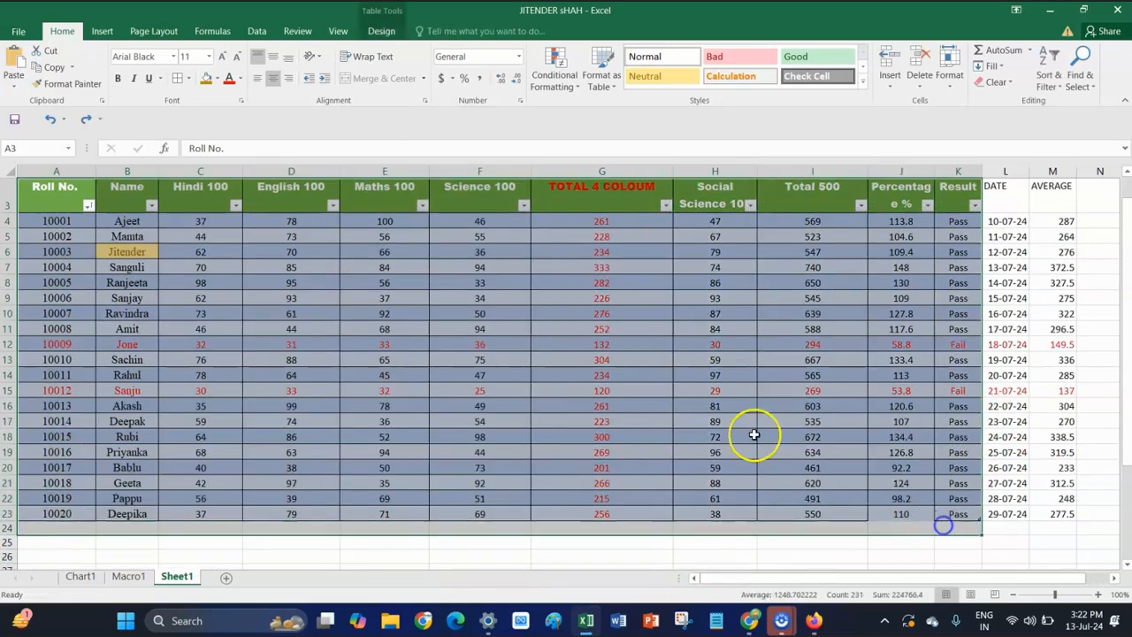
scroll(645, 429, up, 1)
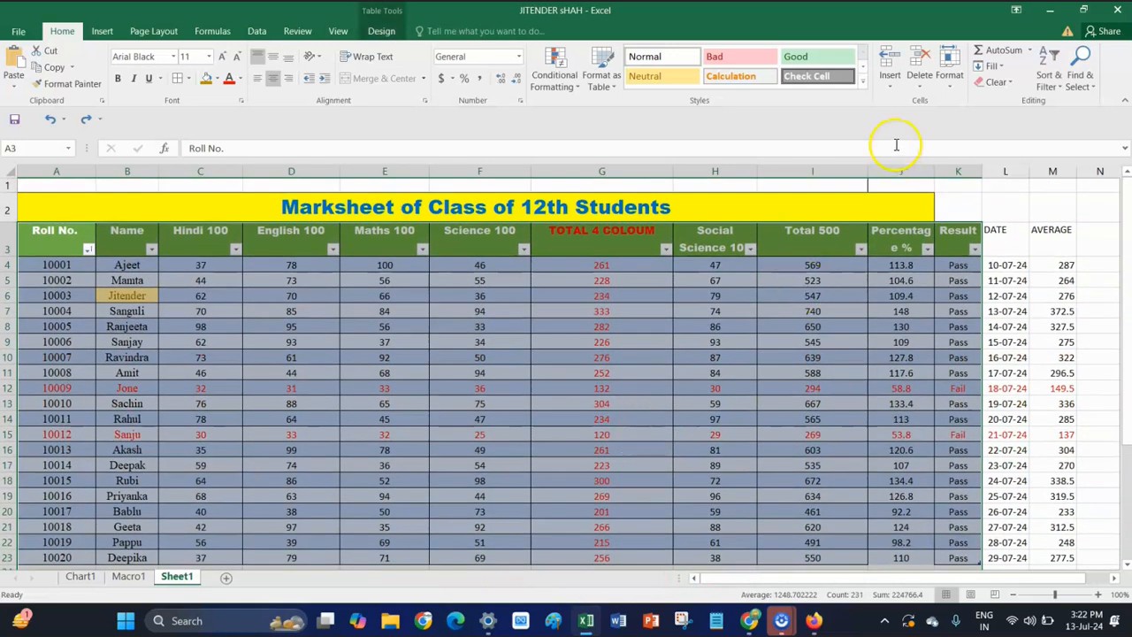
click(997, 81)
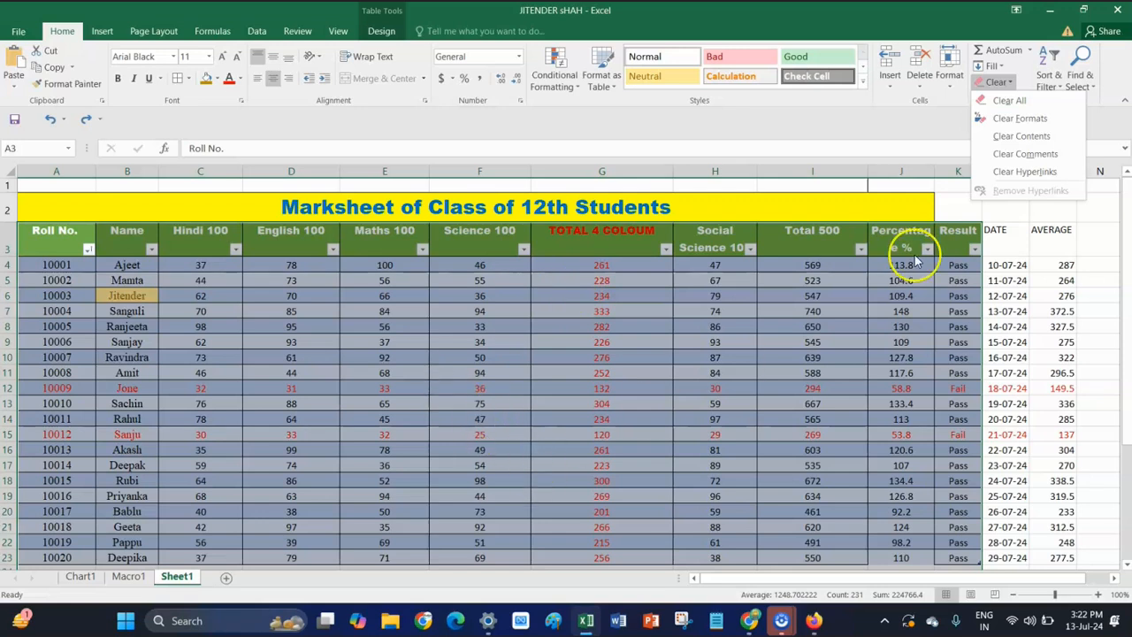
click(1039, 122)
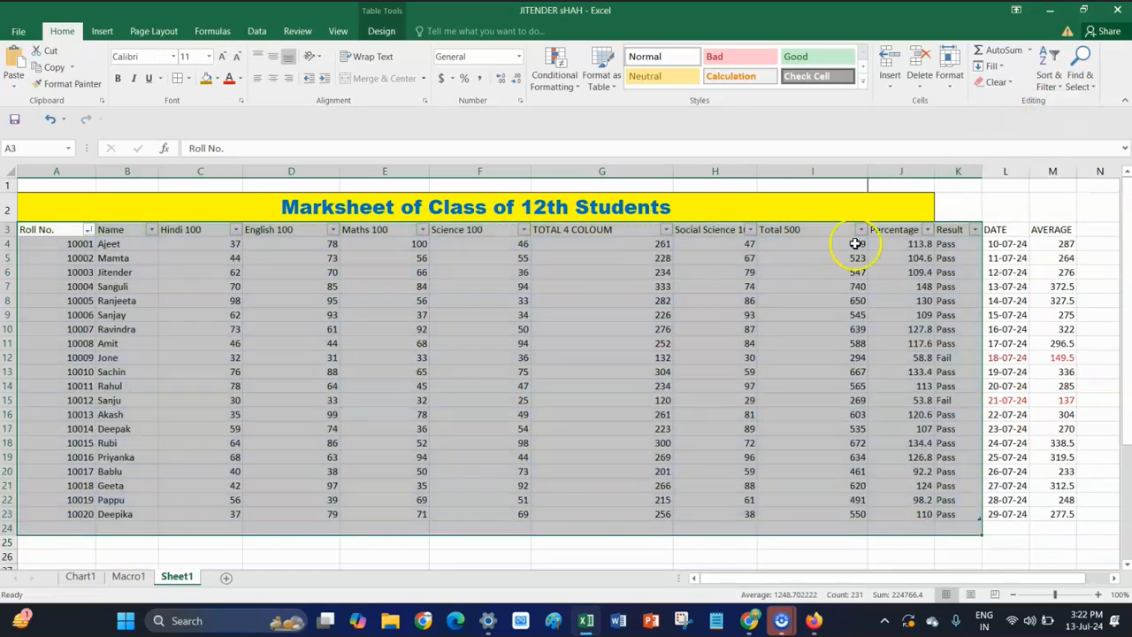
click(498, 395)
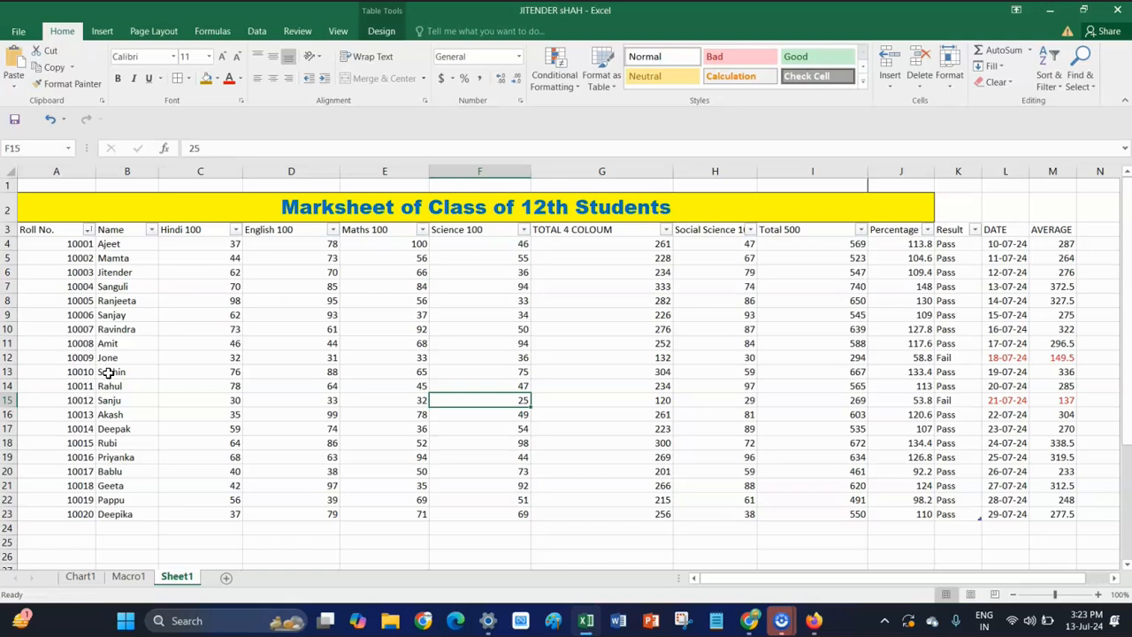
key(ctrl+z)
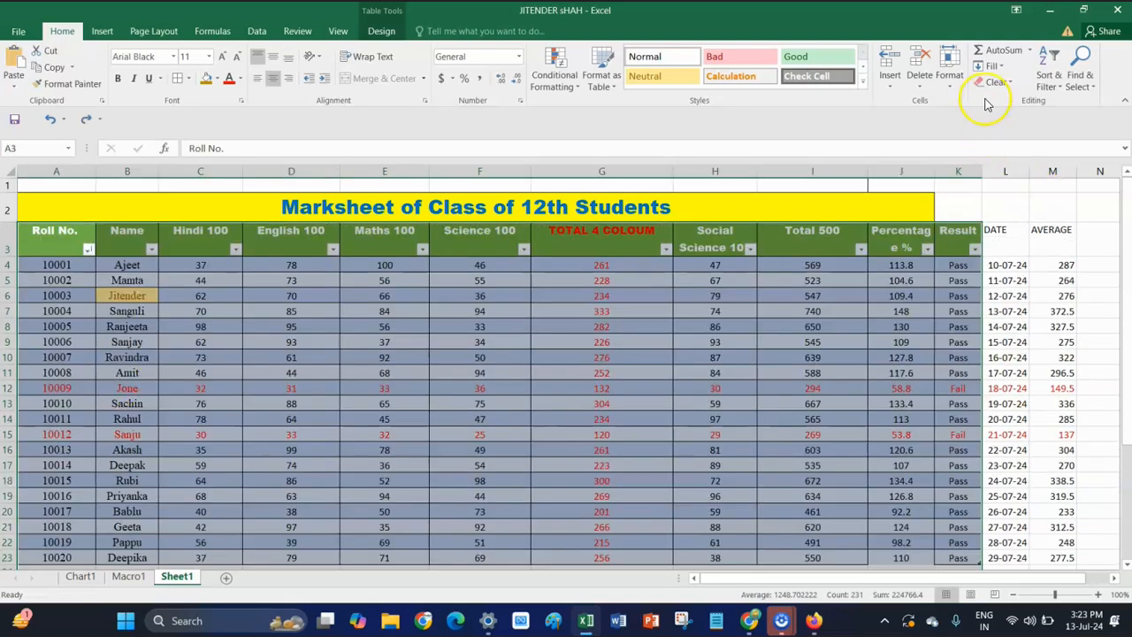
Step: Try clearing only the contents of the table range A3:K24, and undo it
click(997, 81)
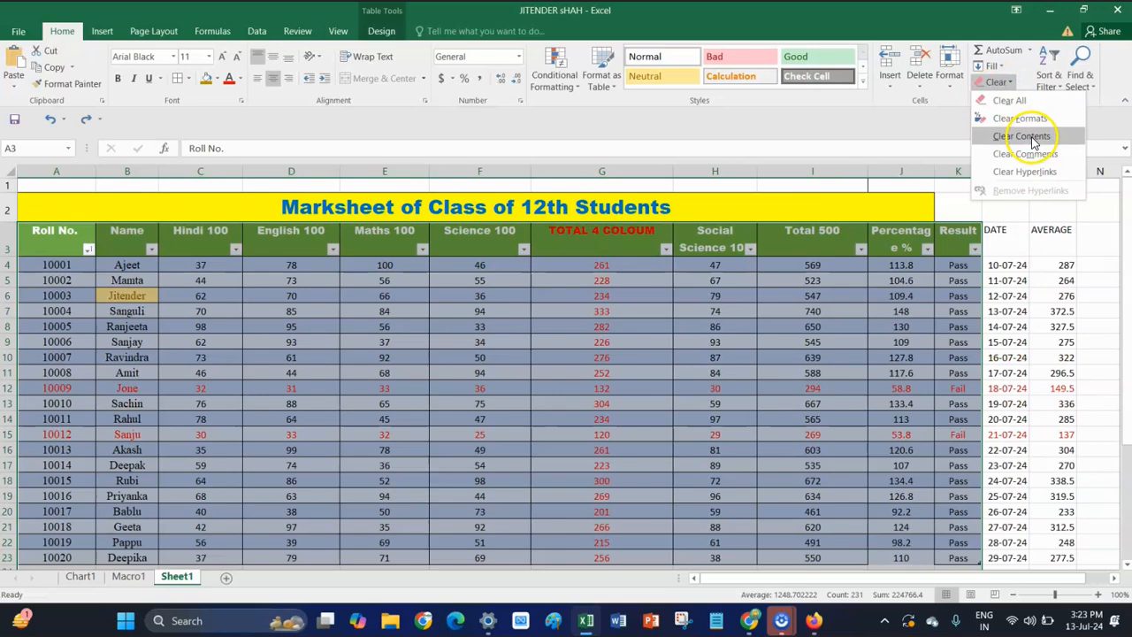
click(1022, 136)
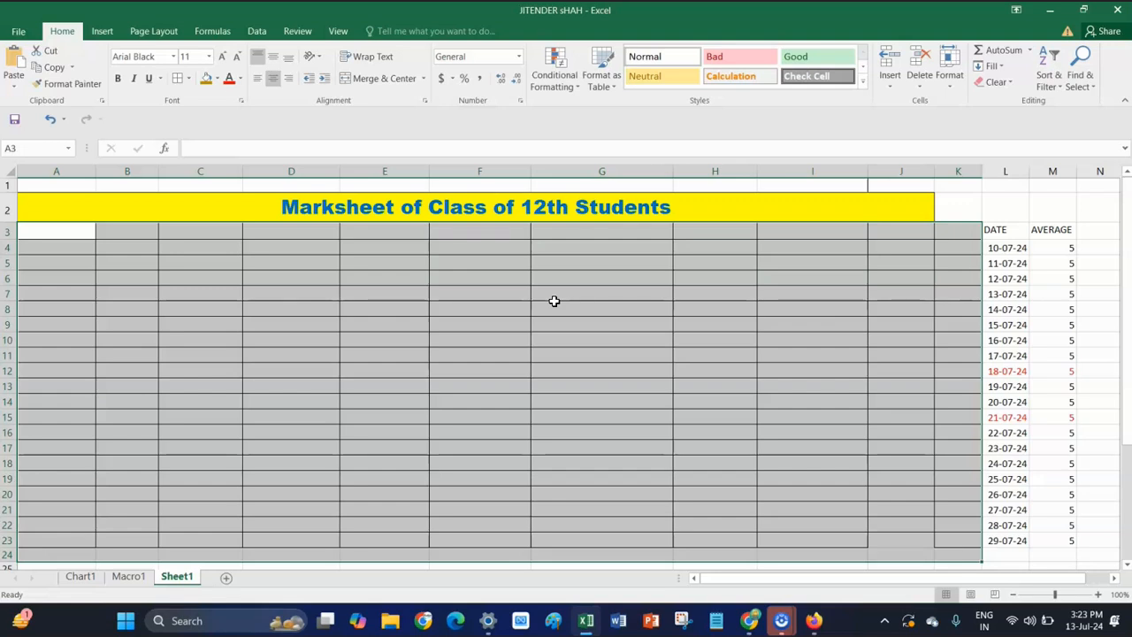
key(ctrl+z)
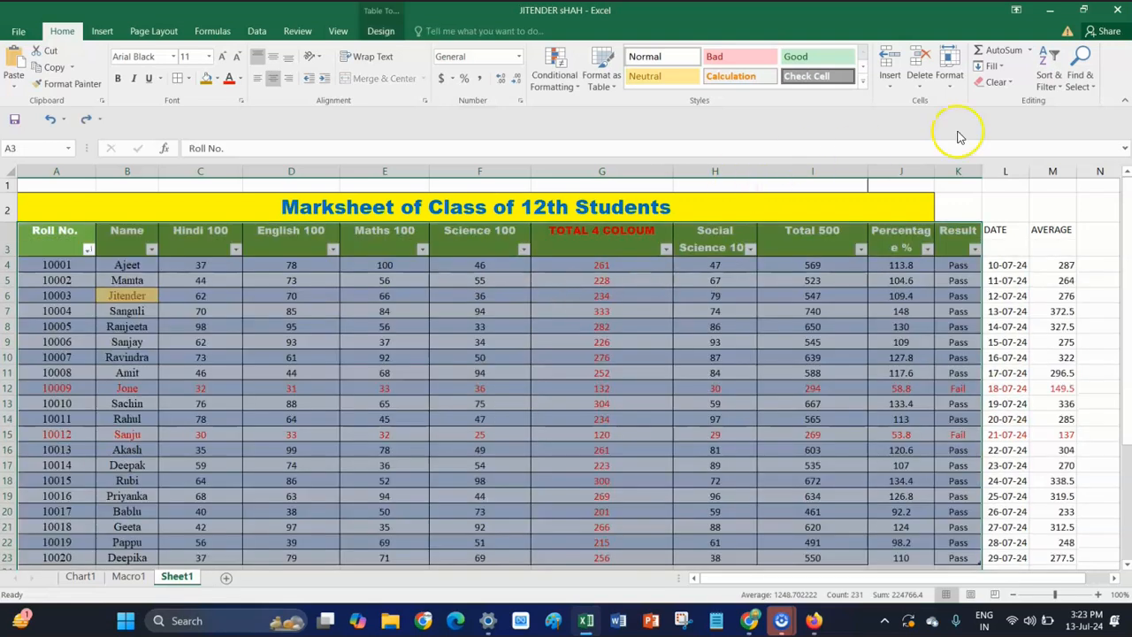
Step: Clear any comments attached to the cells of the table range A3:K24
click(994, 81)
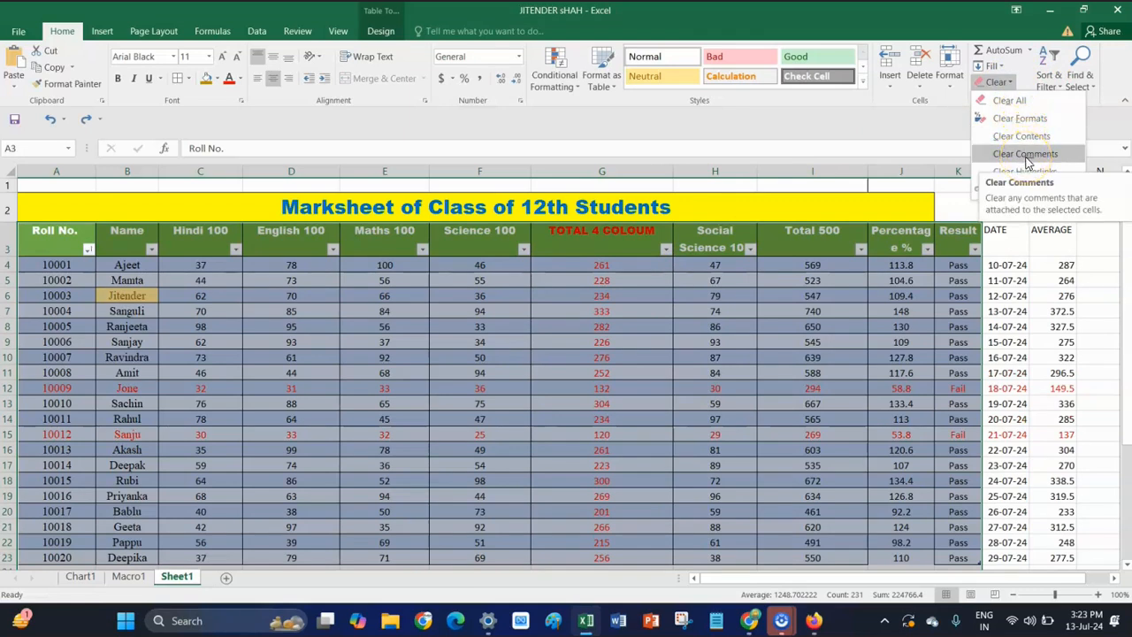
click(1026, 154)
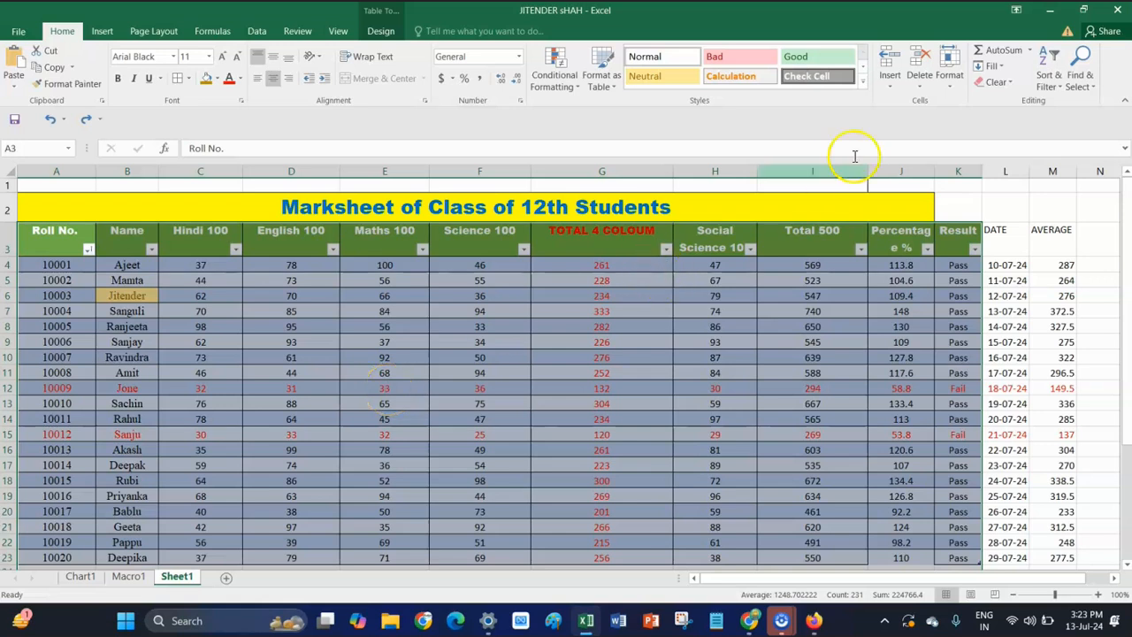
Step: Try Clear All on the table range A3:K24, and undo it
click(1009, 86)
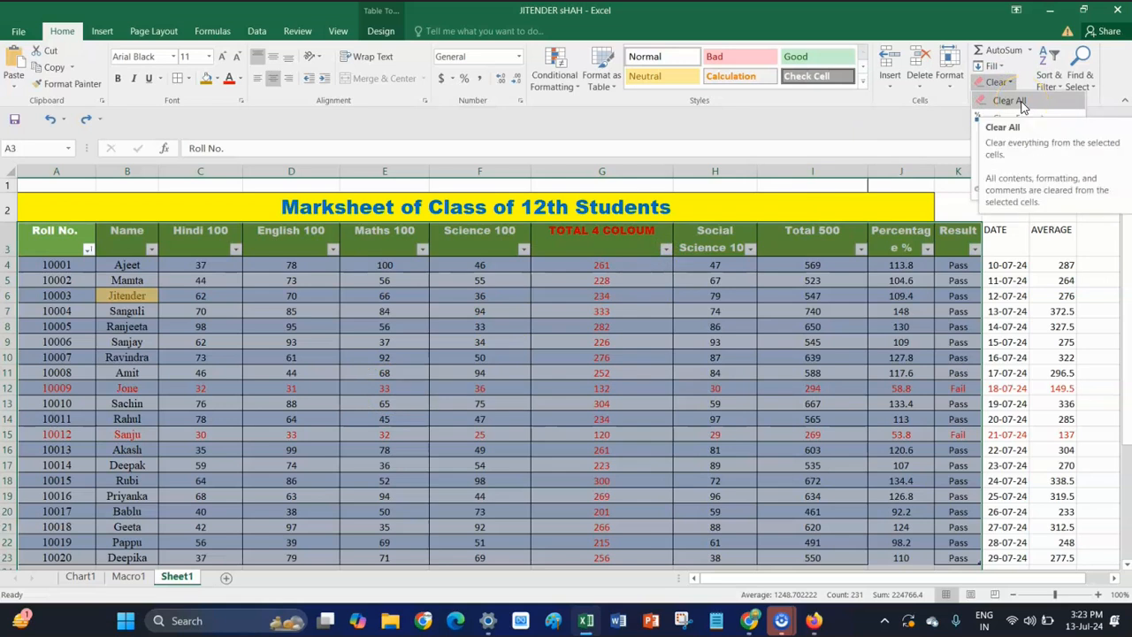
click(1021, 103)
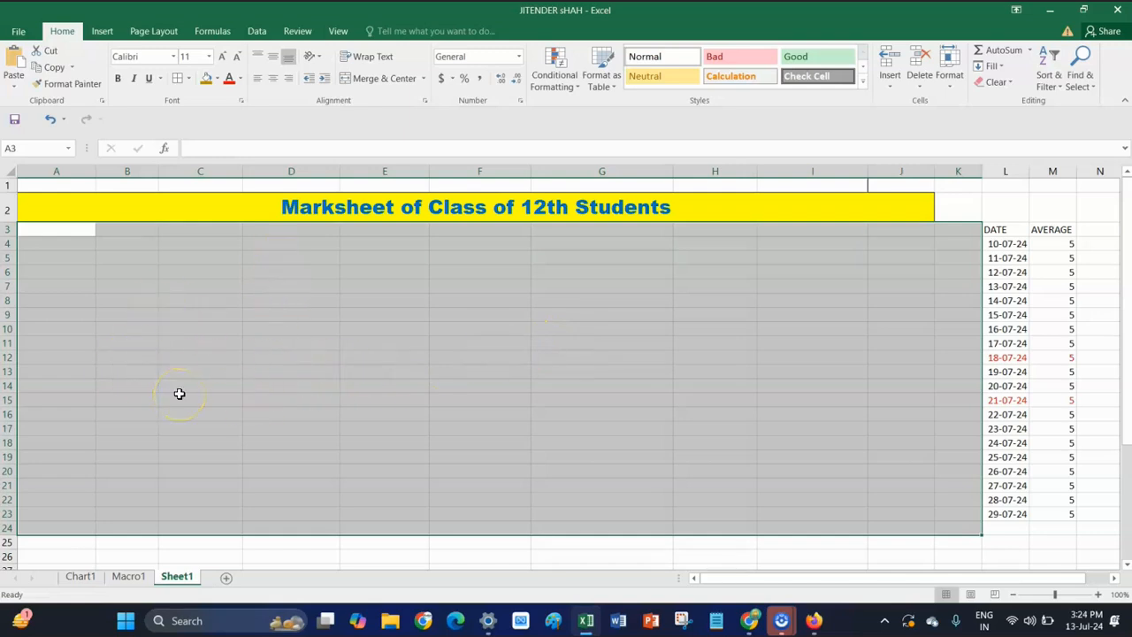
key(ctrl+z)
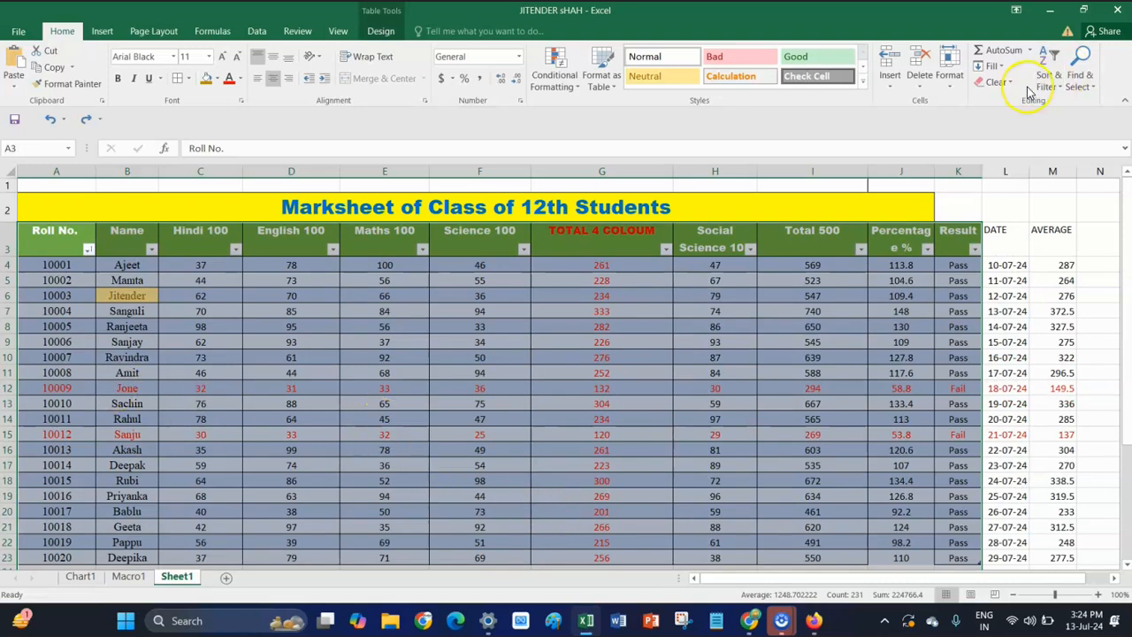
Step: Try Clear Contents once more on the table range A3:K24, and undo it
click(998, 82)
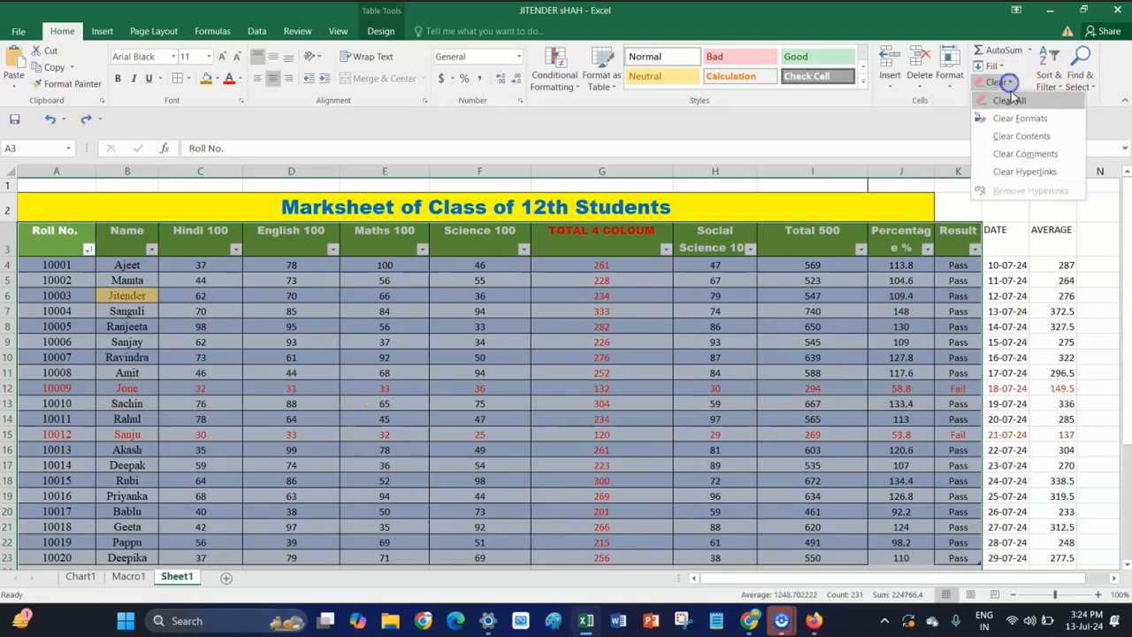
click(1022, 136)
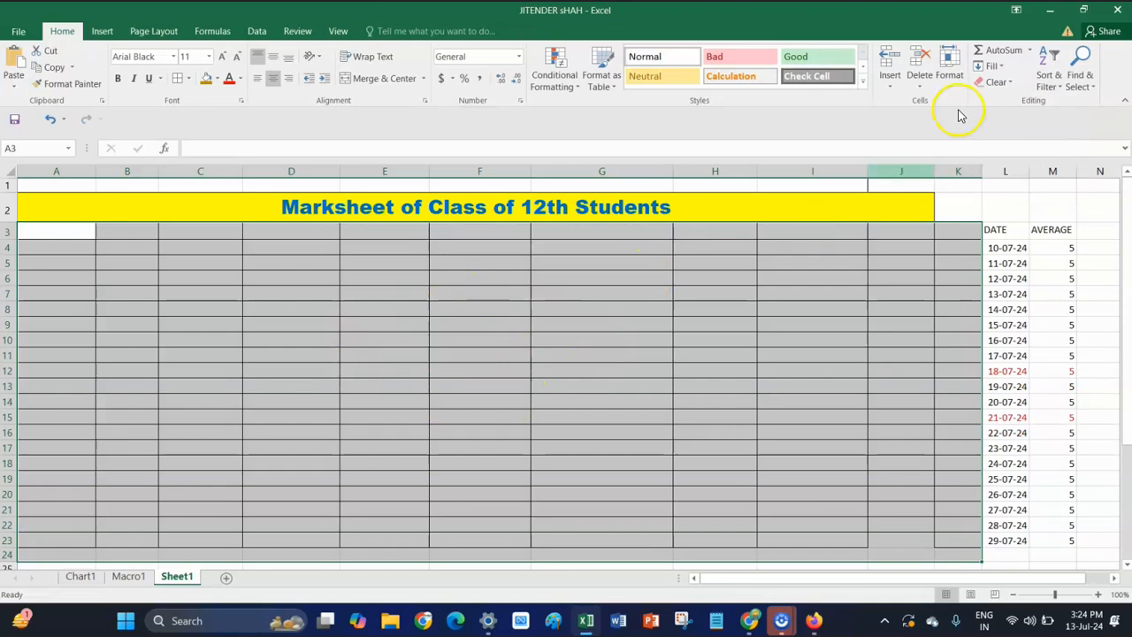
key(ctrl+z)
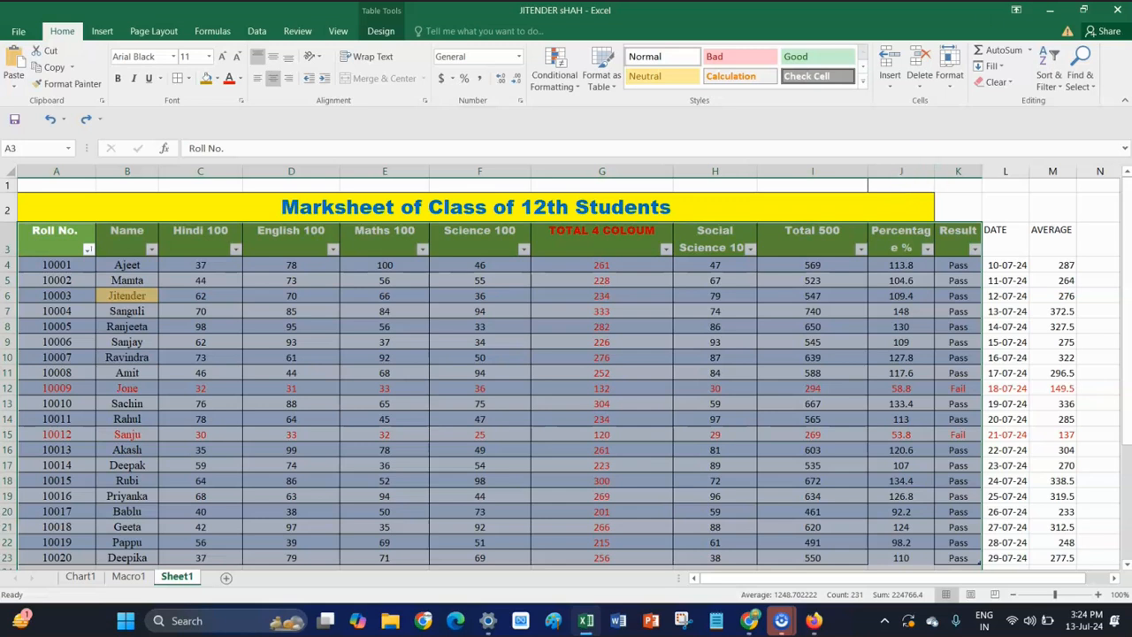
Step: Use Find to locate the student listed in cell B18 by entering the student's first name in capitals
click(1085, 89)
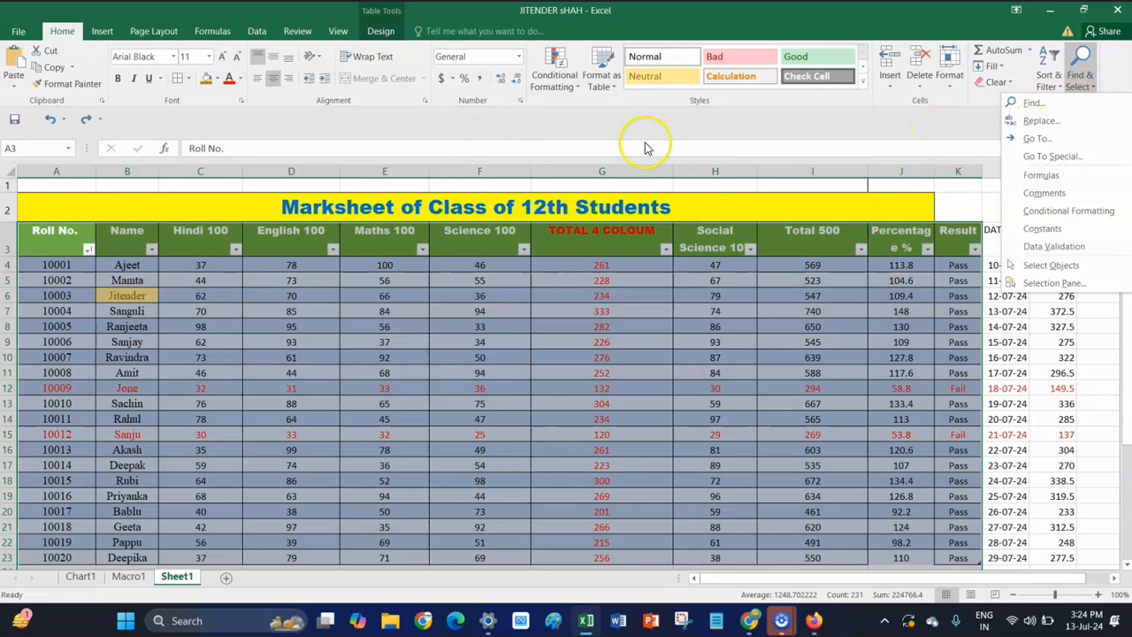
click(1032, 103)
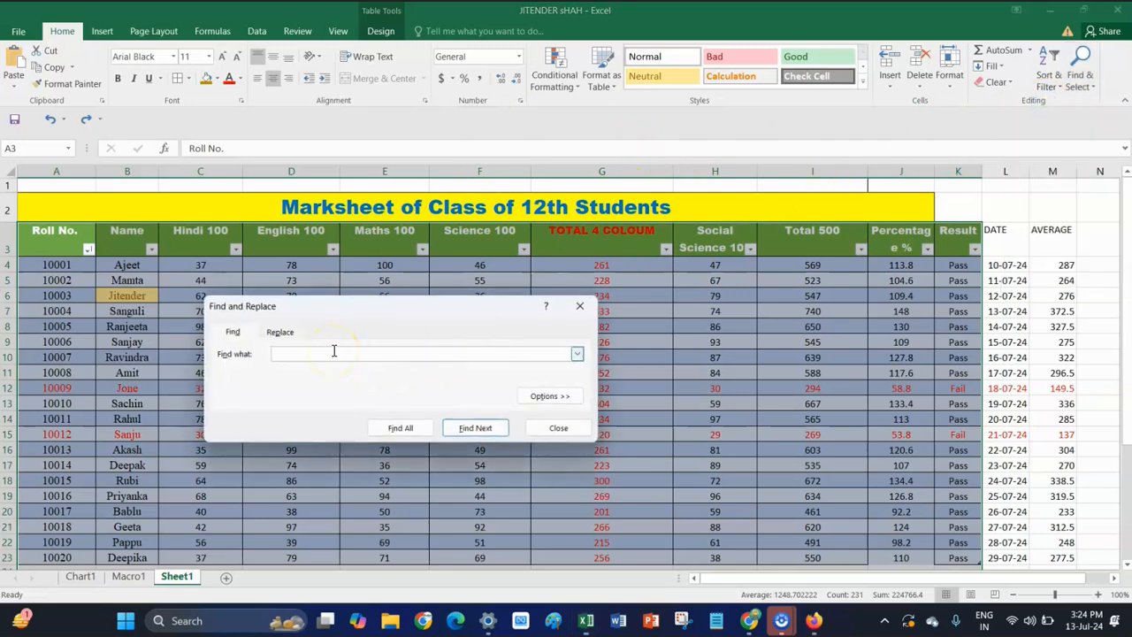
text(RUBI)
key(Return)
click(333, 125)
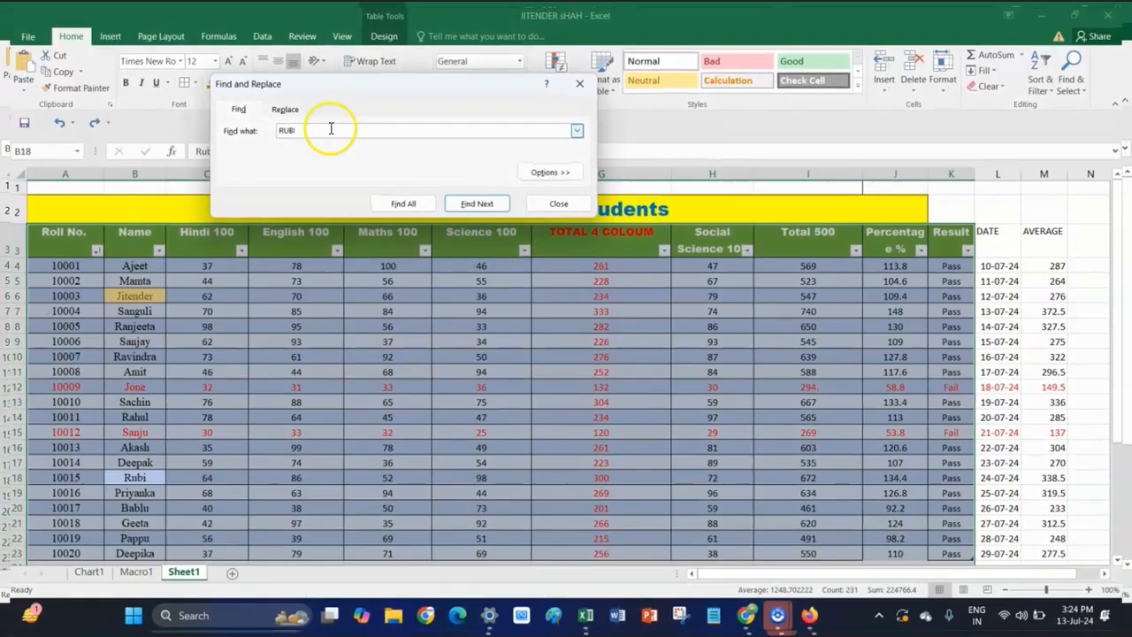